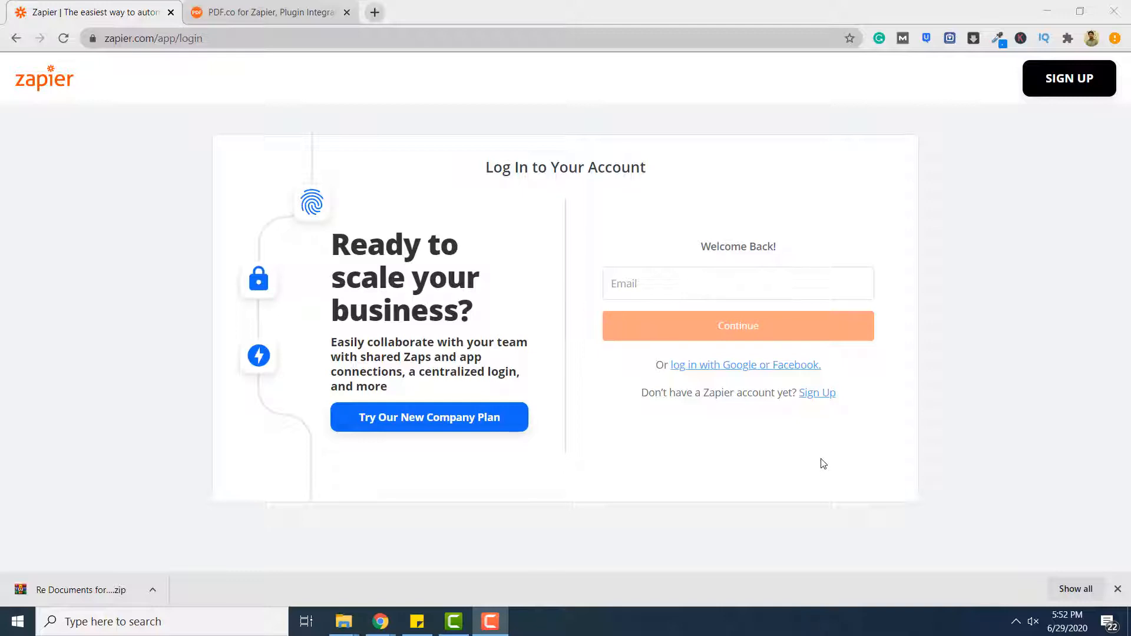
Log in to Zapier with the account's e-mail address and password
left_click(680, 285)
key("Down")
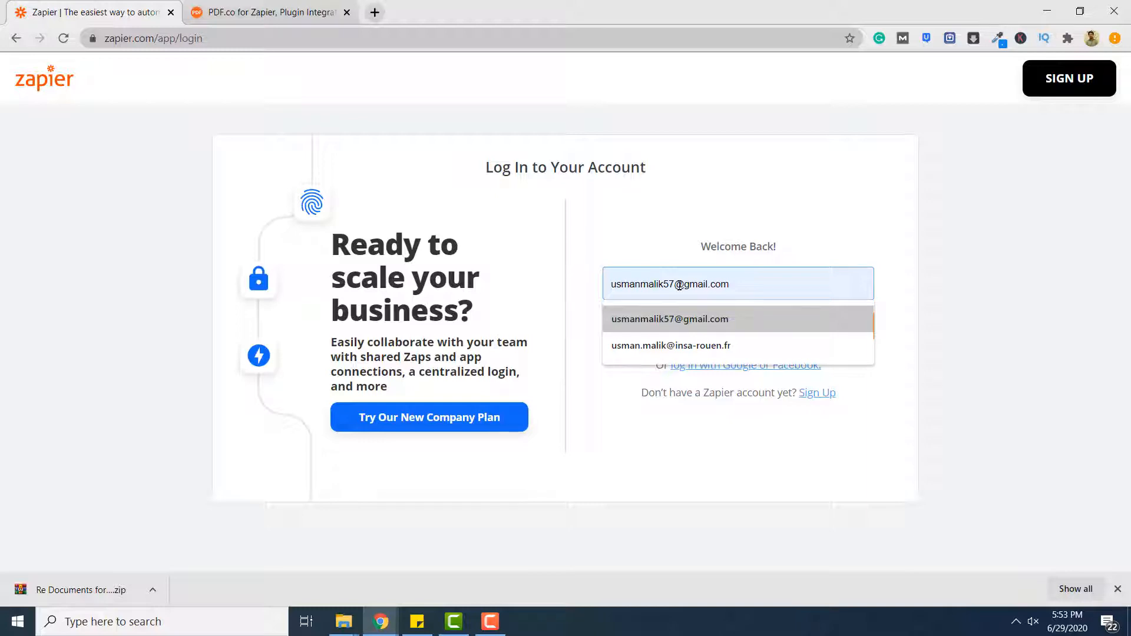
key("Return")
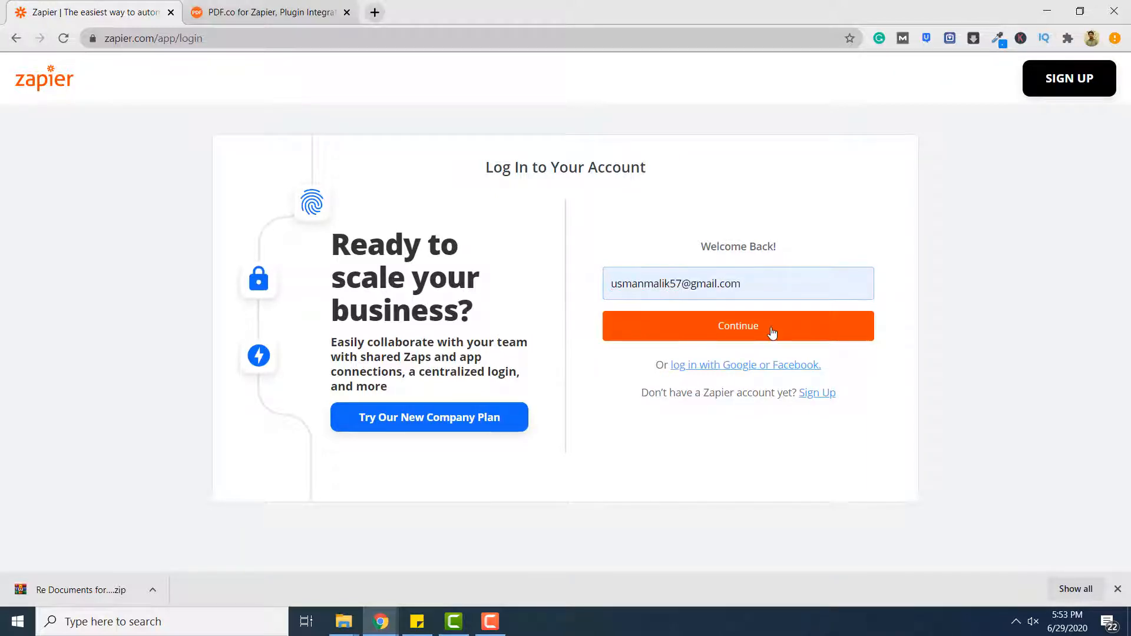
left_click(772, 333)
left_click(695, 305)
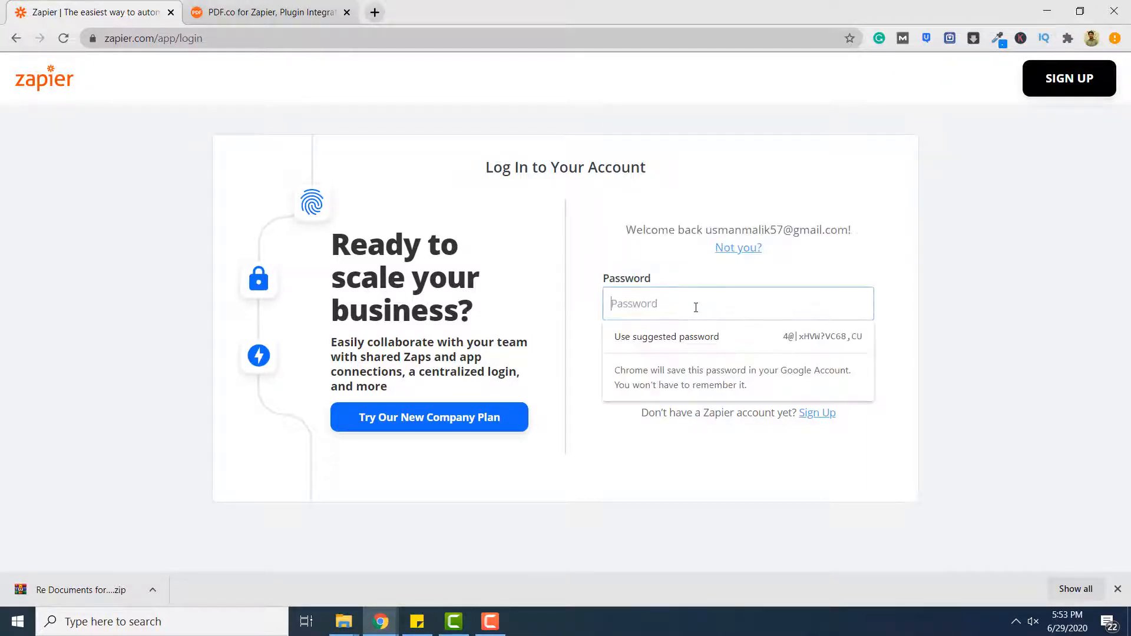
type("•••••••")
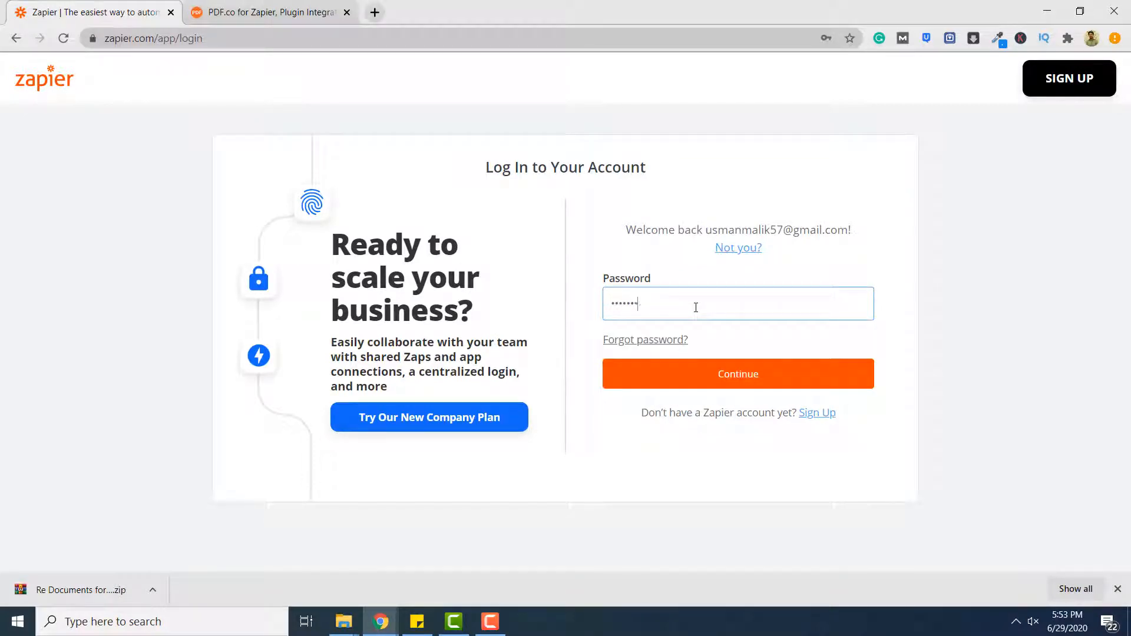
type("••")
left_click(778, 375)
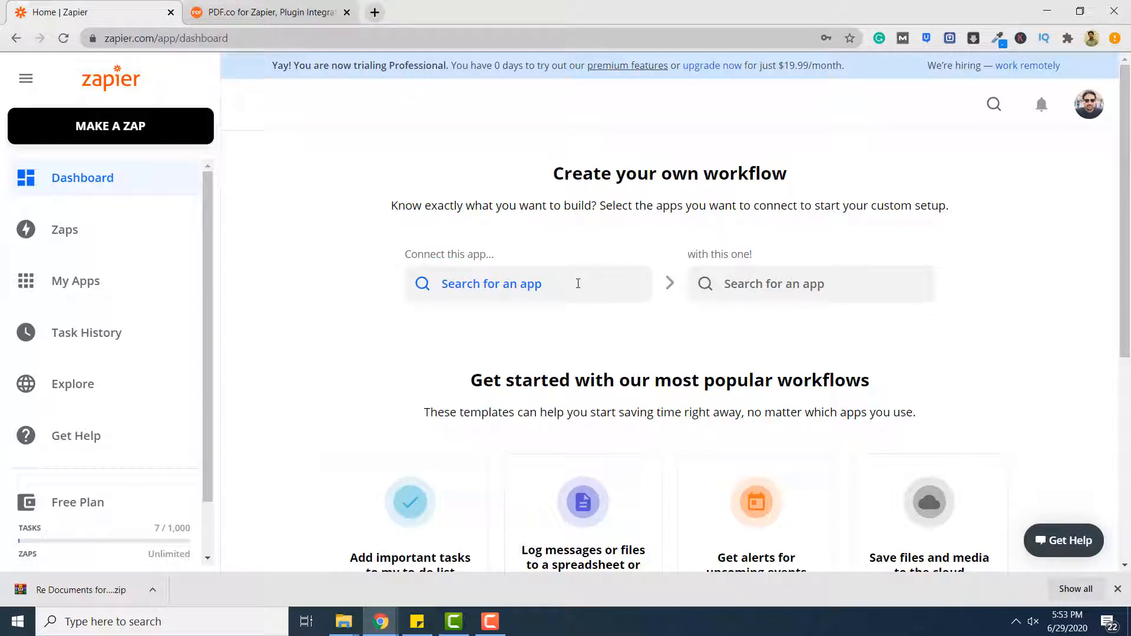
Create a custom workflow that connects Dropbox with PDF.co
left_click(578, 284)
type("drop")
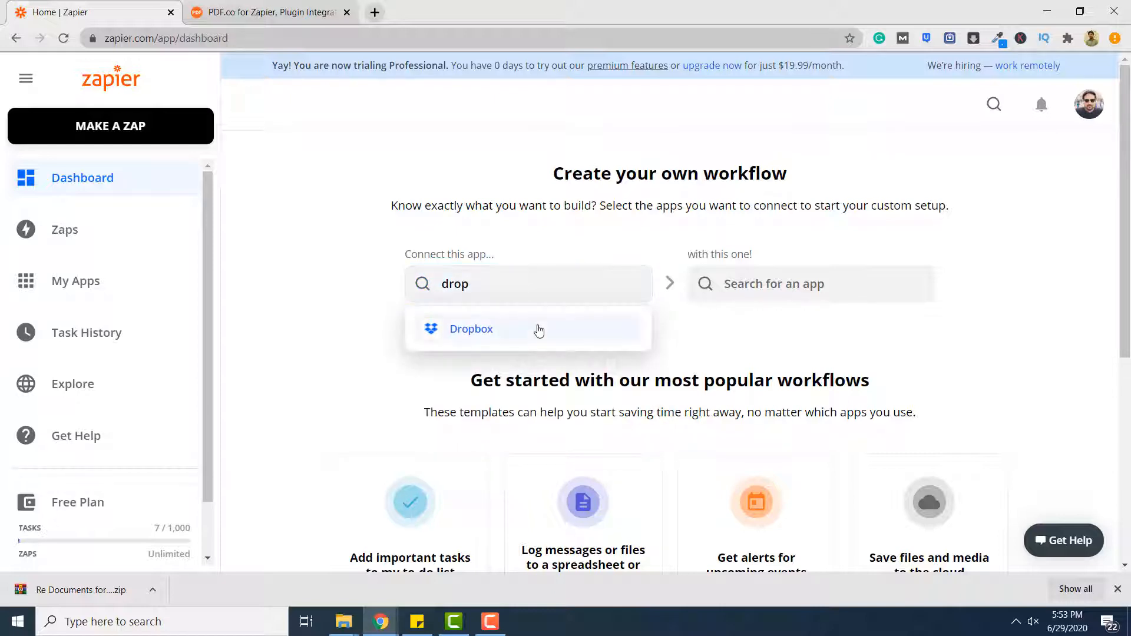
left_click(535, 328)
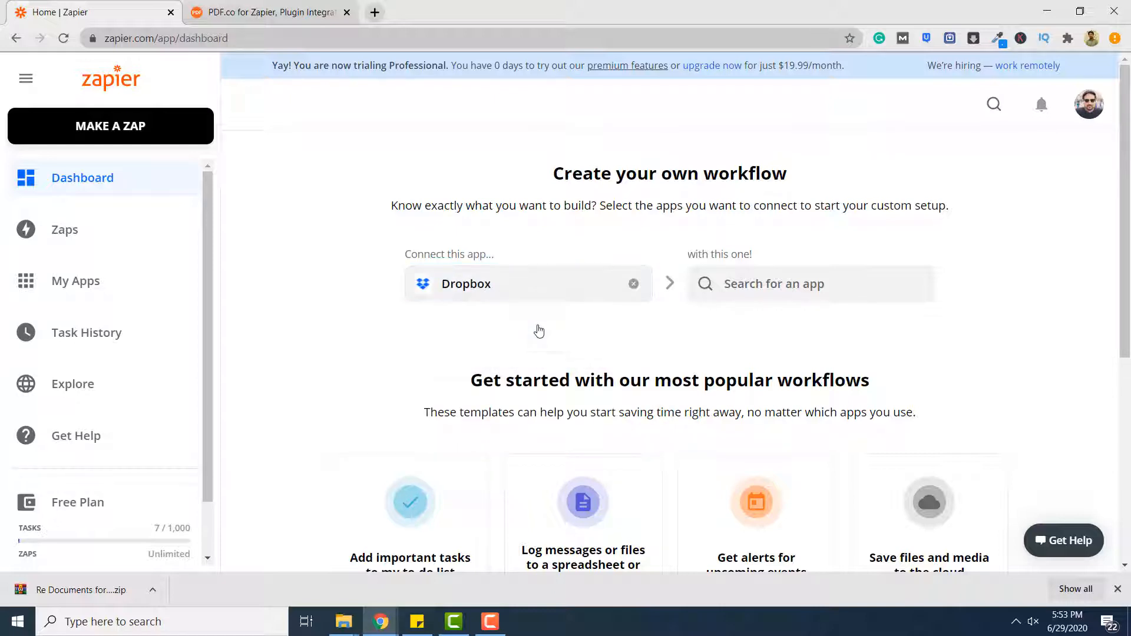
left_click(730, 283)
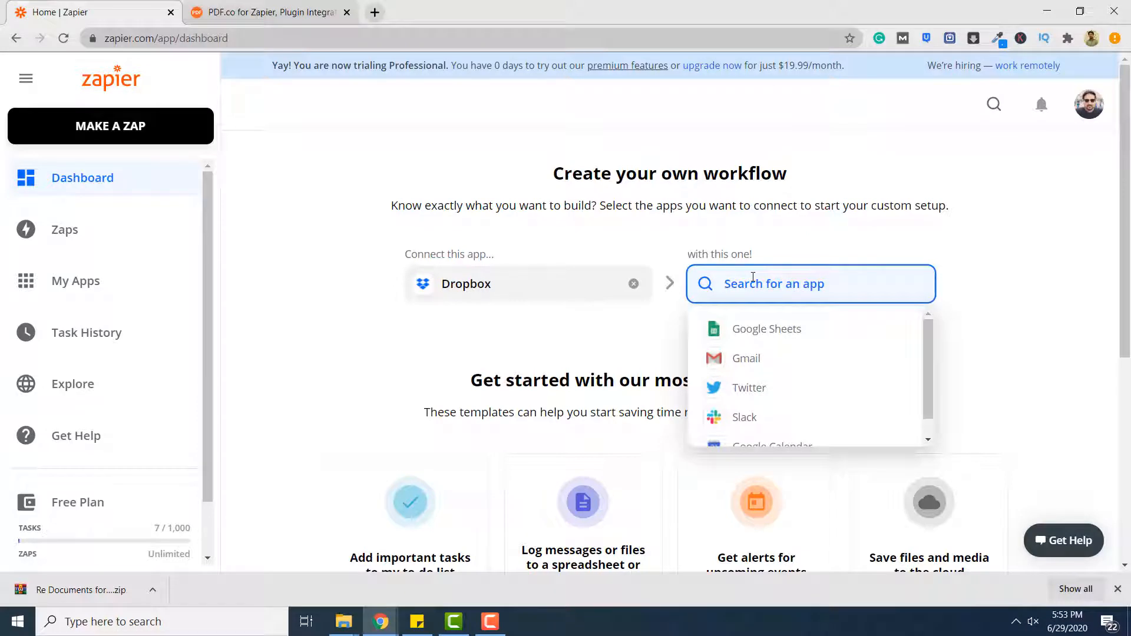
type("pdf")
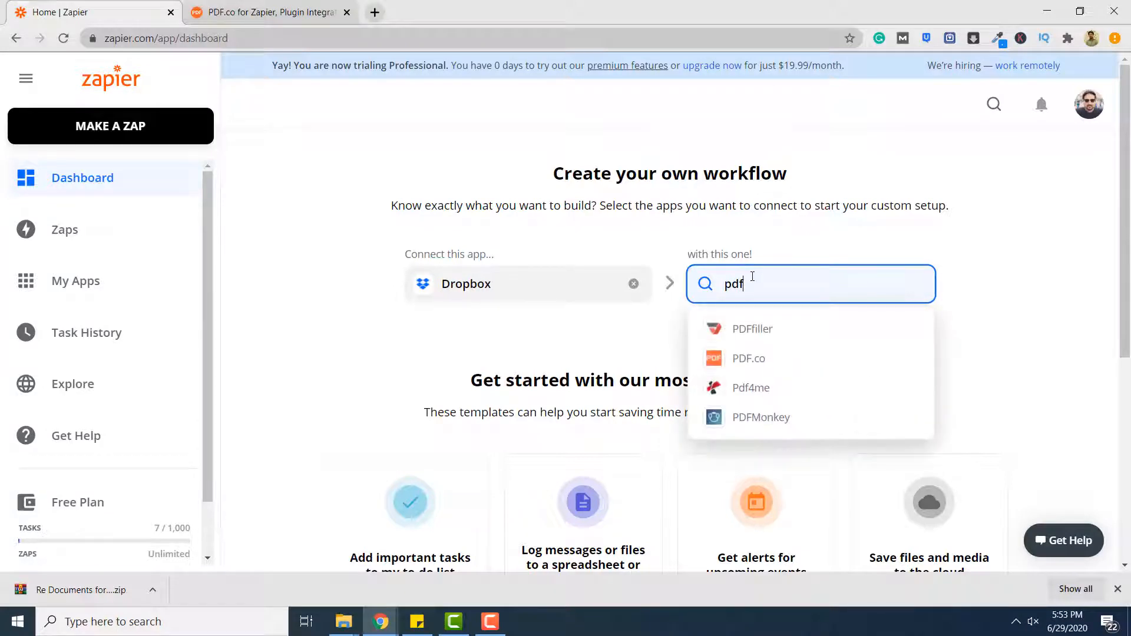
type(".co")
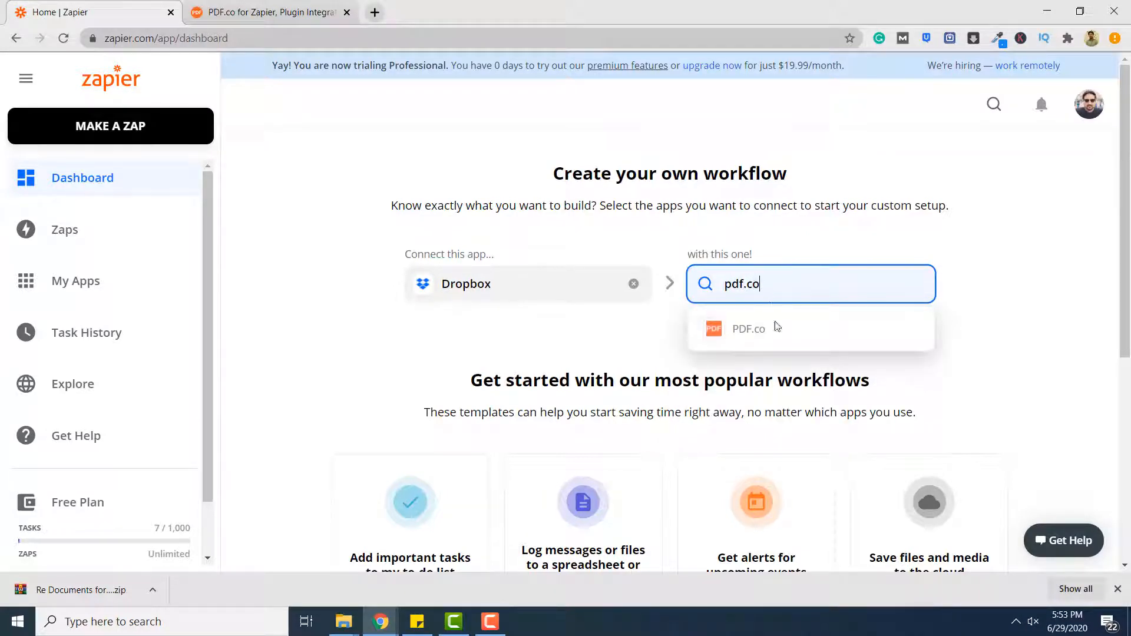
left_click(777, 333)
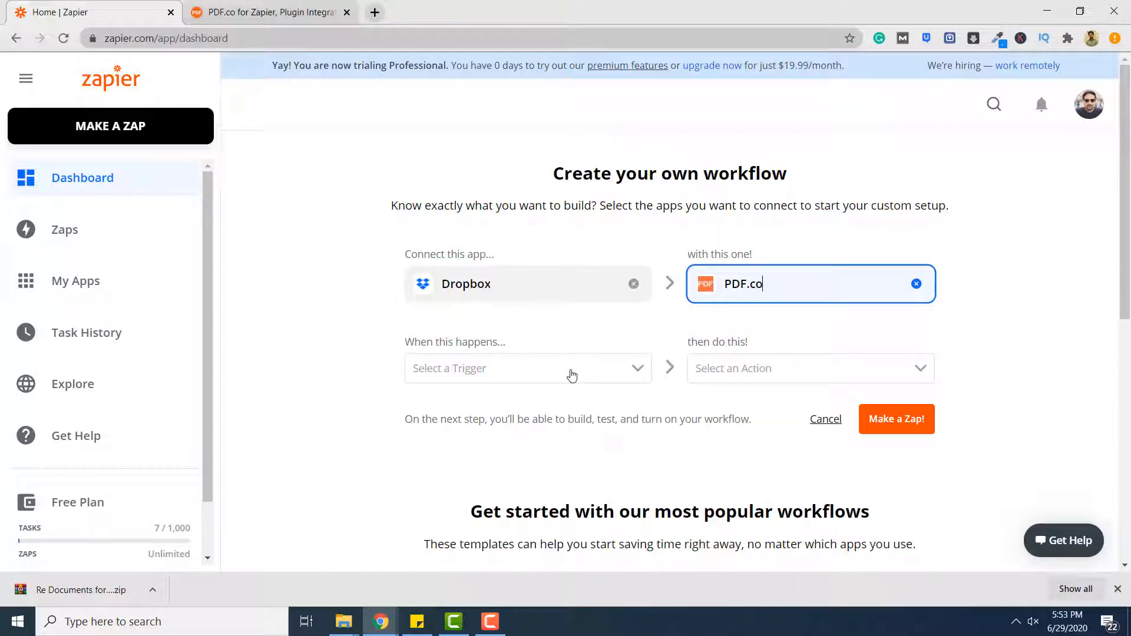
Choose New File in Folder as the trigger and PDF to Anything Converter as the action, and use that Zap
left_click(572, 375)
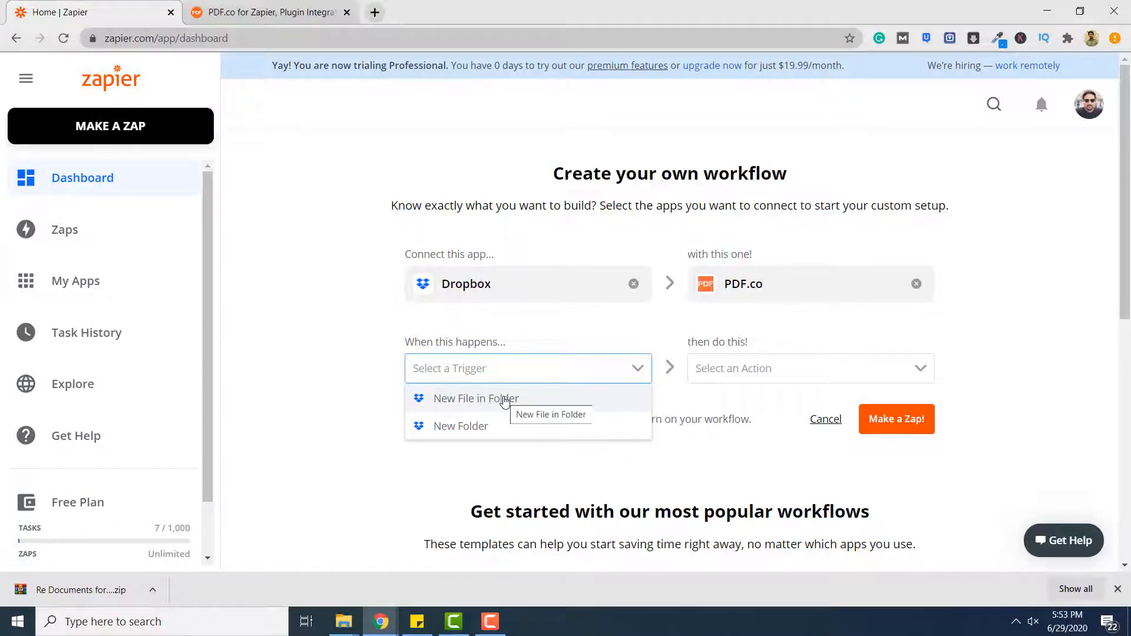
left_click(504, 400)
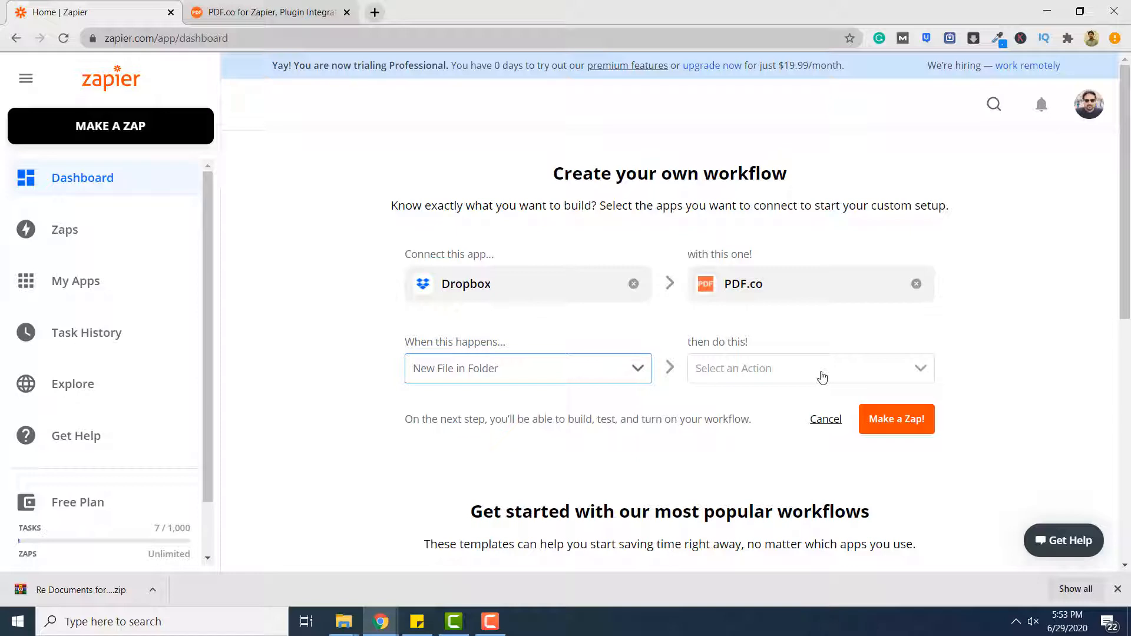
left_click(823, 377)
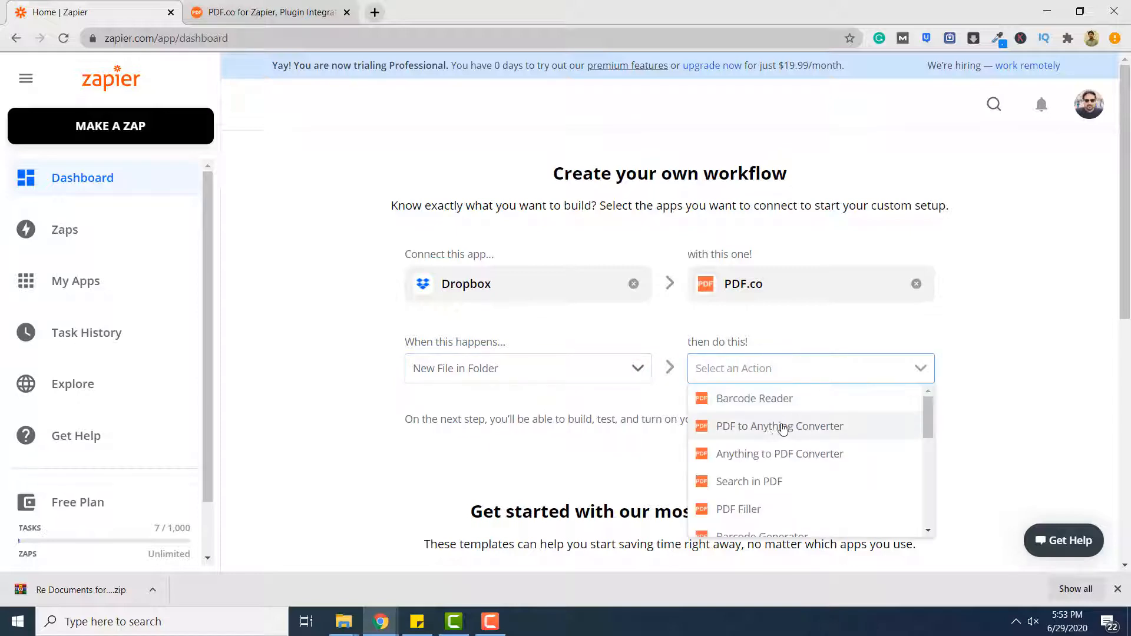
left_click(791, 427)
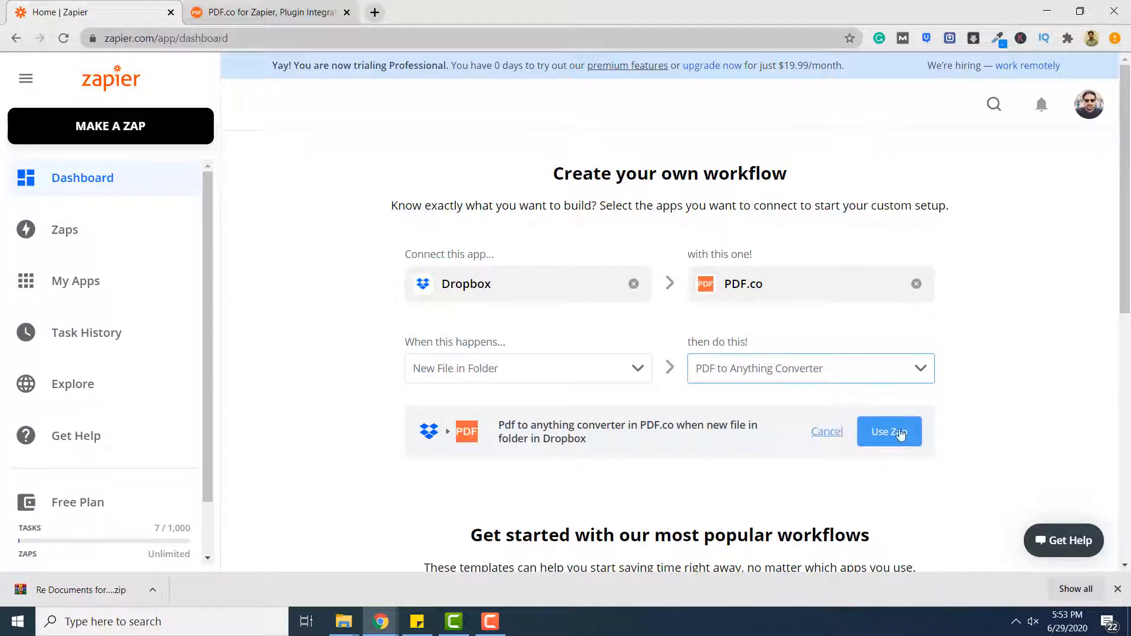
left_click(896, 443)
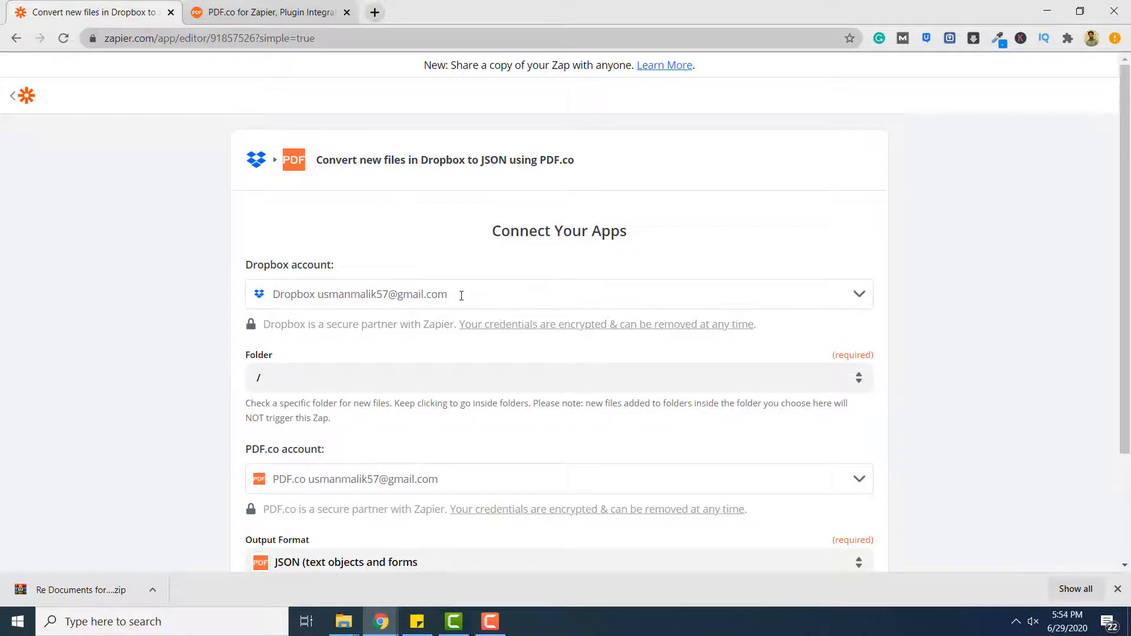
Keep the connected Dropbox account and set the watched folder to /Custom Dataset Folder
left_click(392, 294)
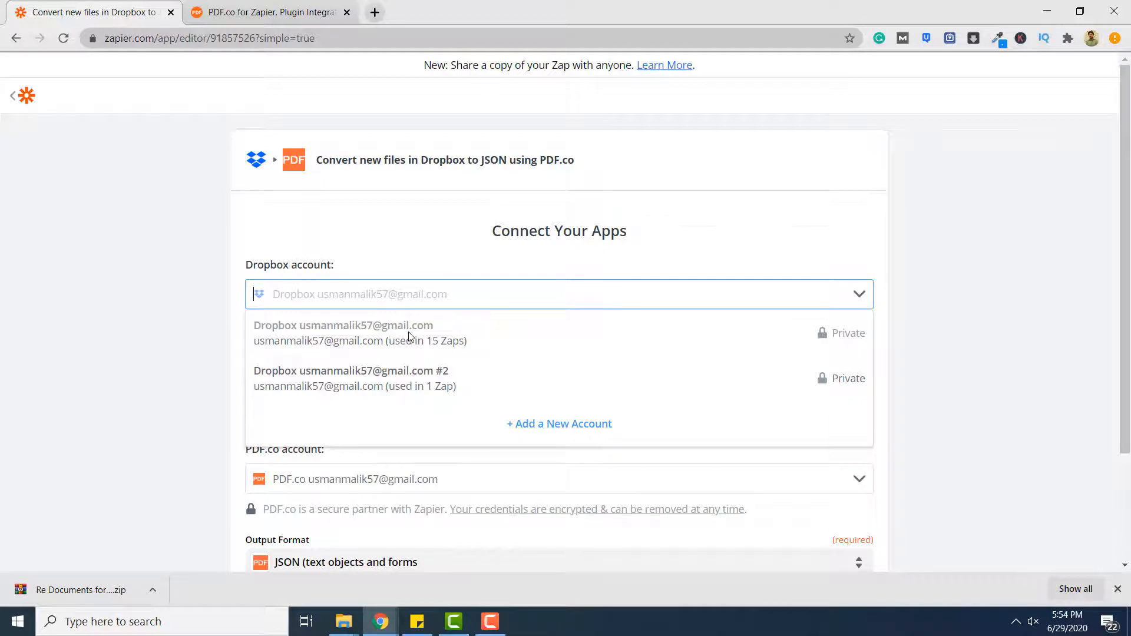
left_click(463, 305)
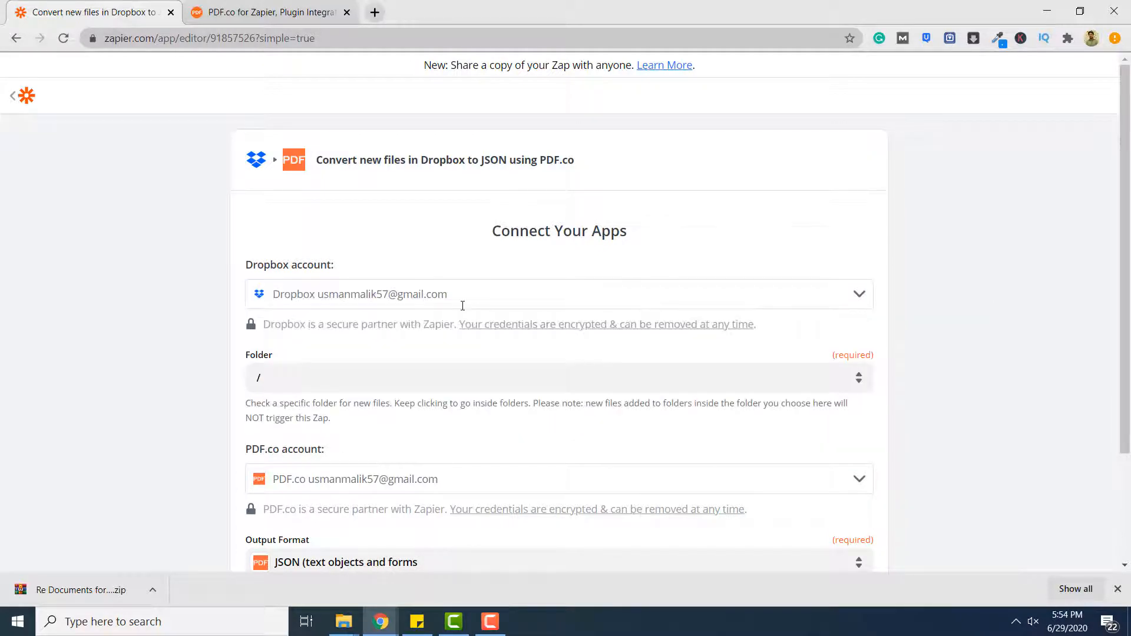
left_click(358, 375)
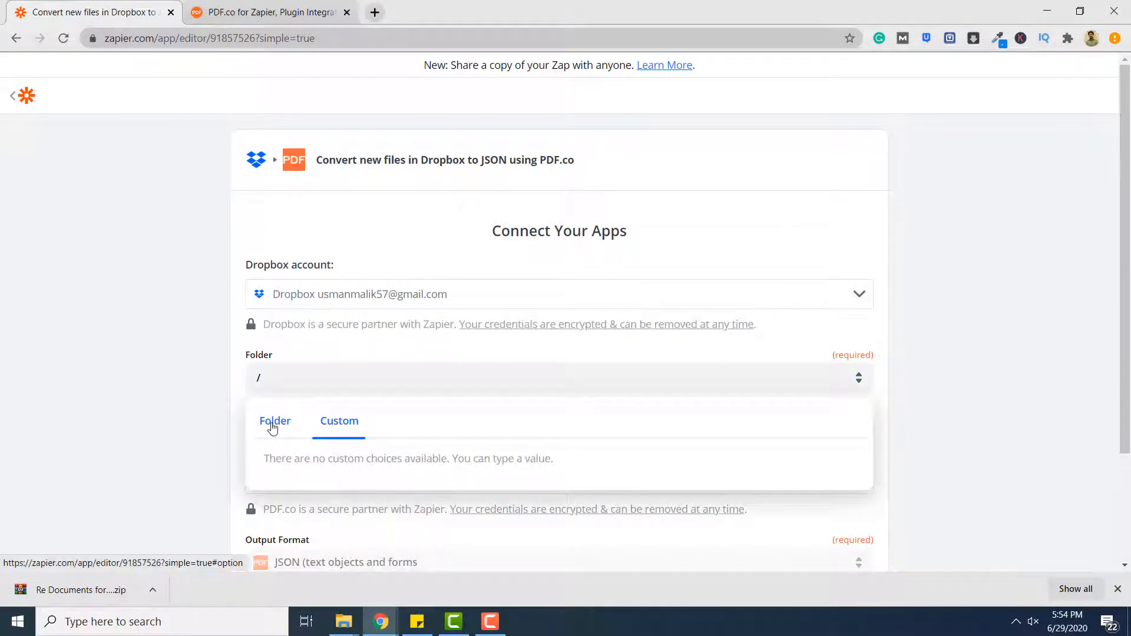
left_click(271, 423)
scroll(365, 475, "down", 1)
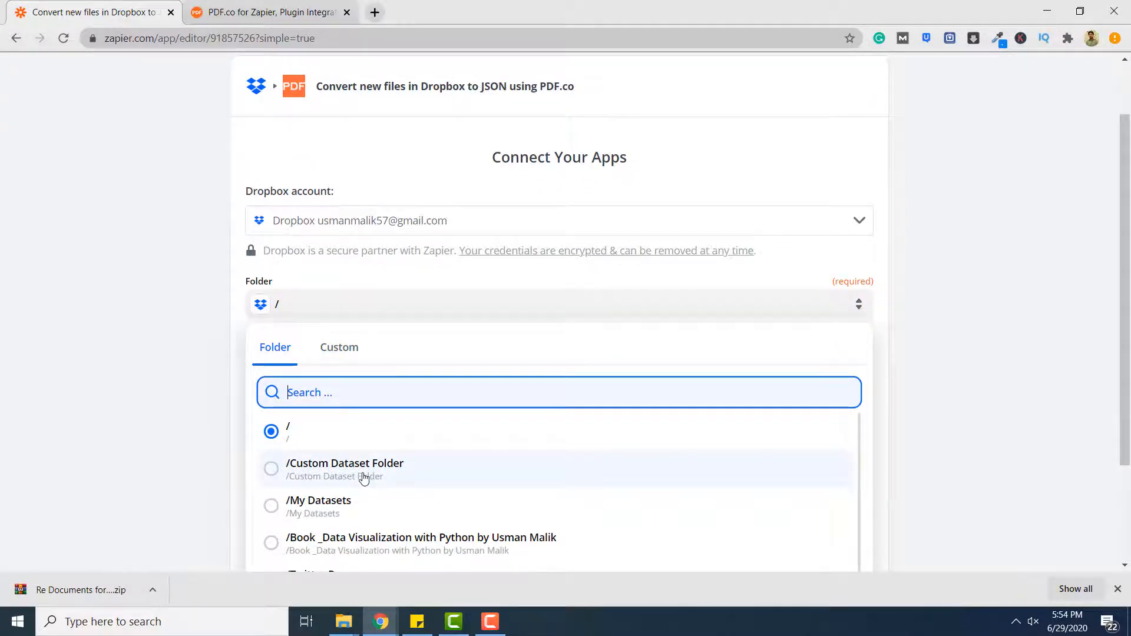
left_click(364, 479)
Keep the connected PDF.co account, set the output format to CSV (comma-separated values), and switch the Zap to advanced mode
scroll(364, 479, "down", 1)
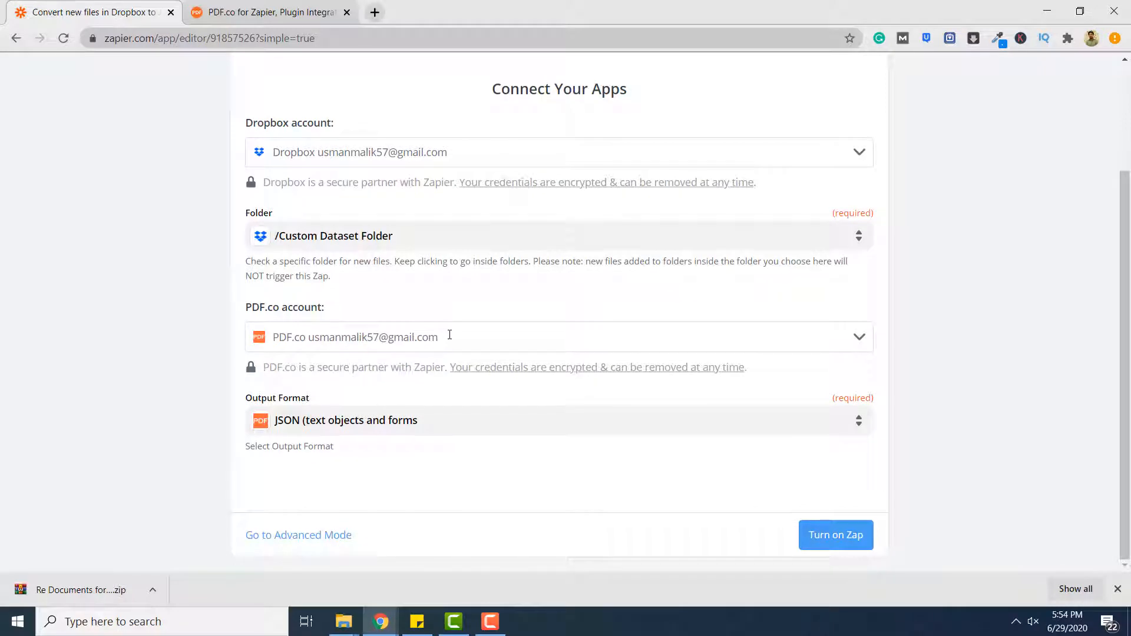
left_click(419, 333)
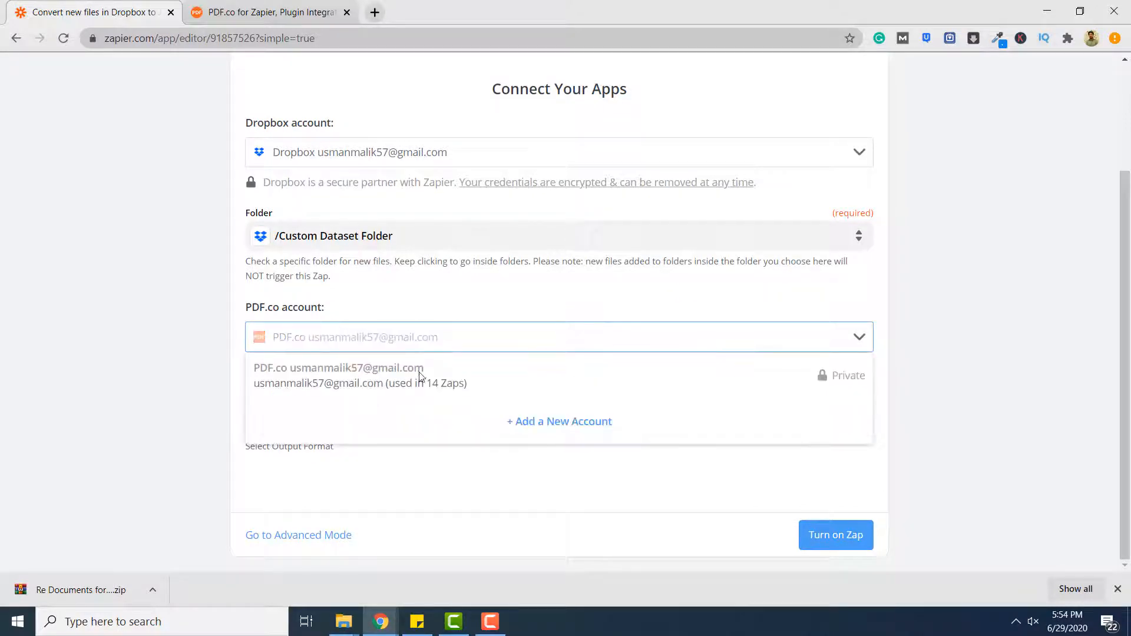
left_click(887, 370)
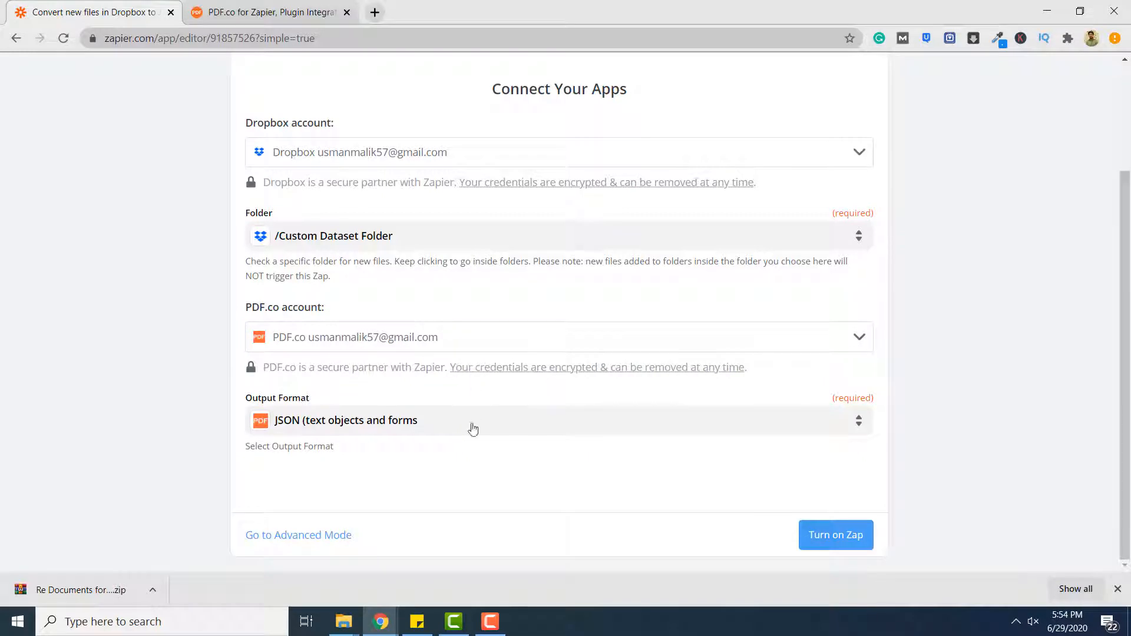
left_click(528, 424)
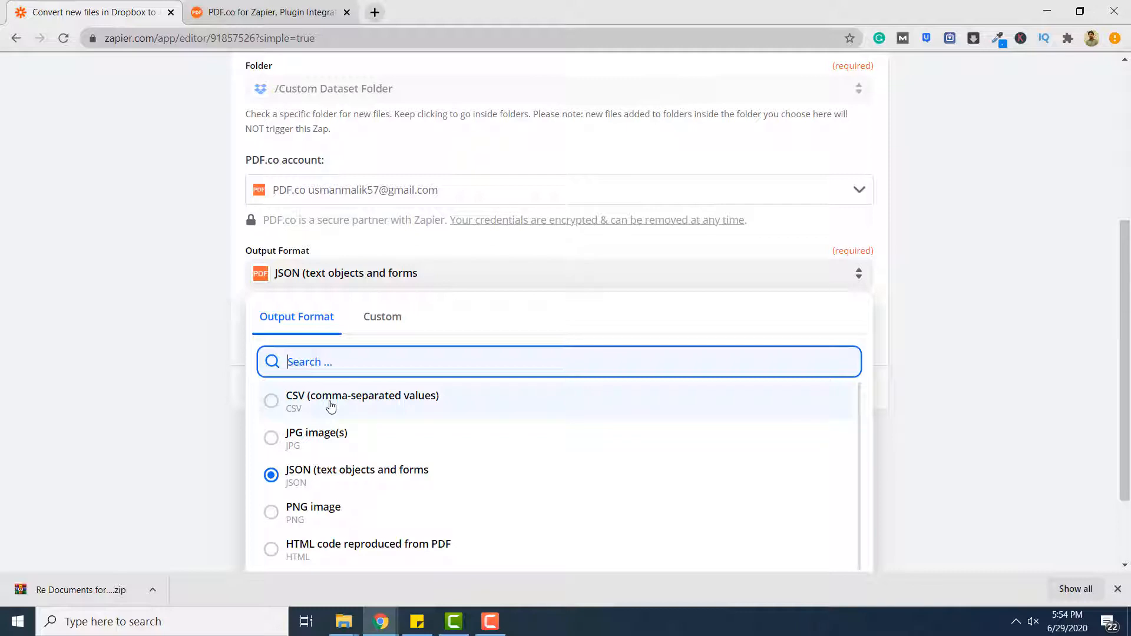
left_click(331, 406)
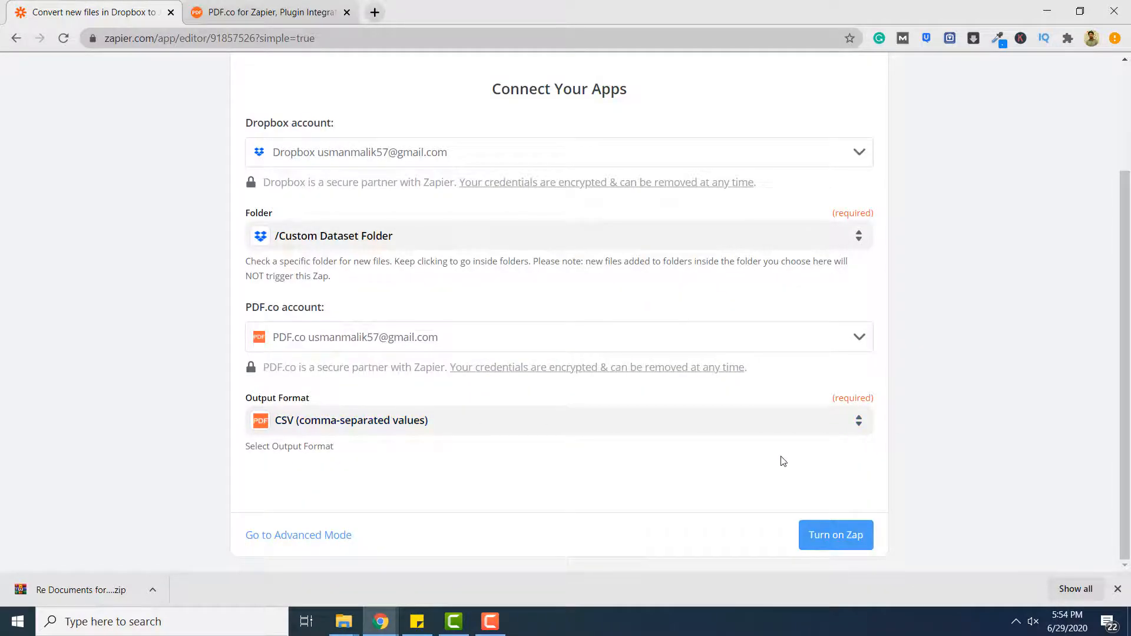
left_click(844, 540)
left_click(317, 540)
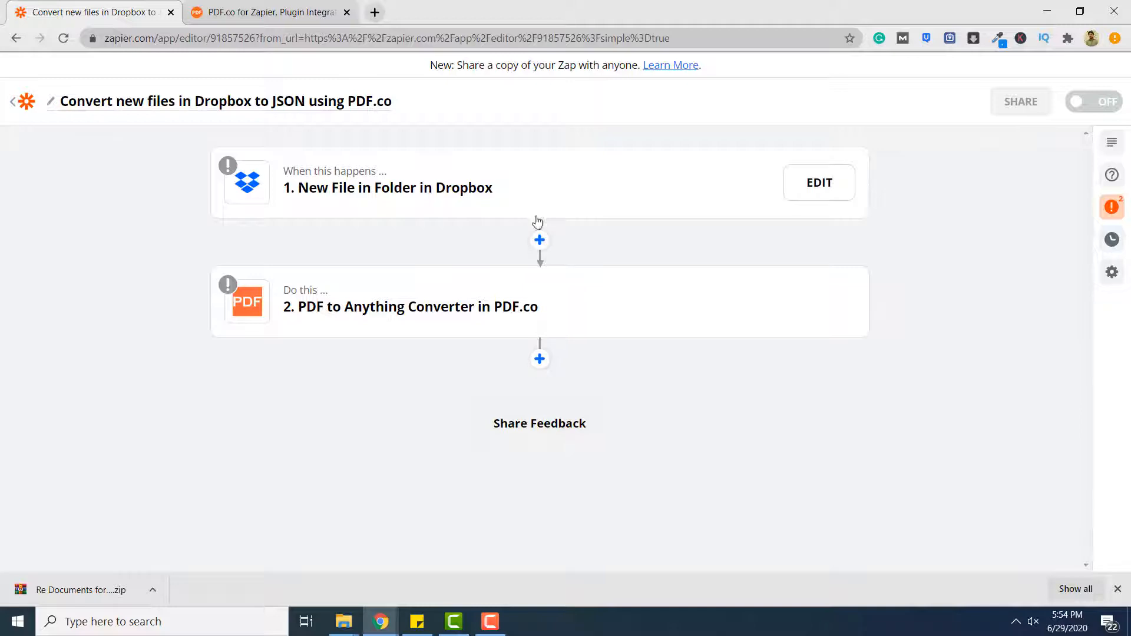
Test the New File in Folder trigger in Dropbox and continue to the PDF.co action with the sample file
left_click(561, 185)
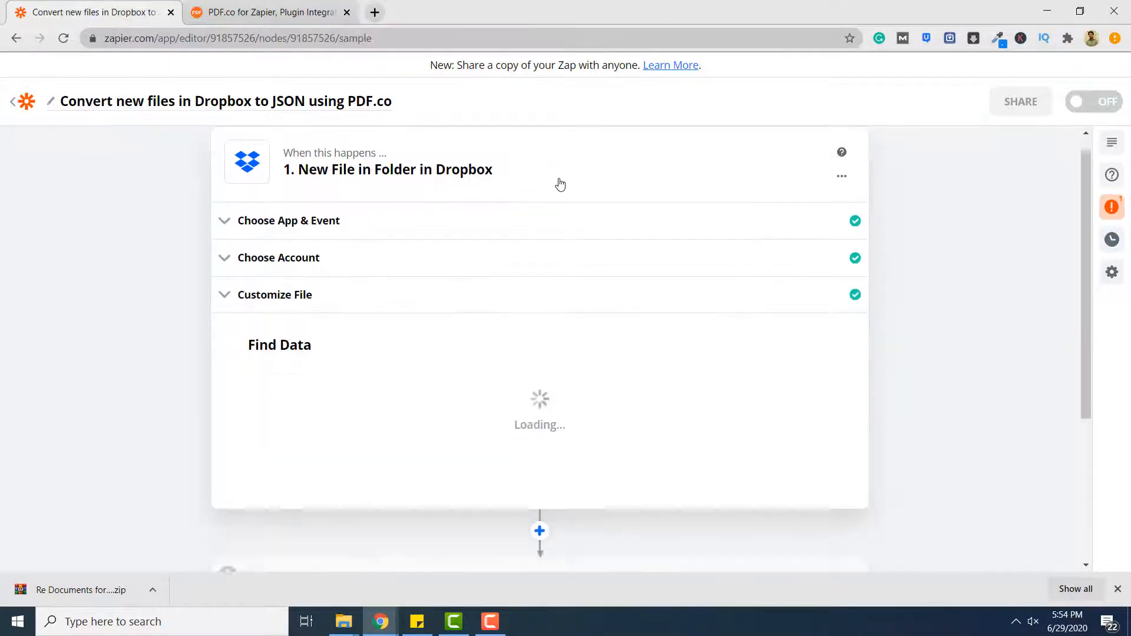
scroll(561, 185, "down", 1)
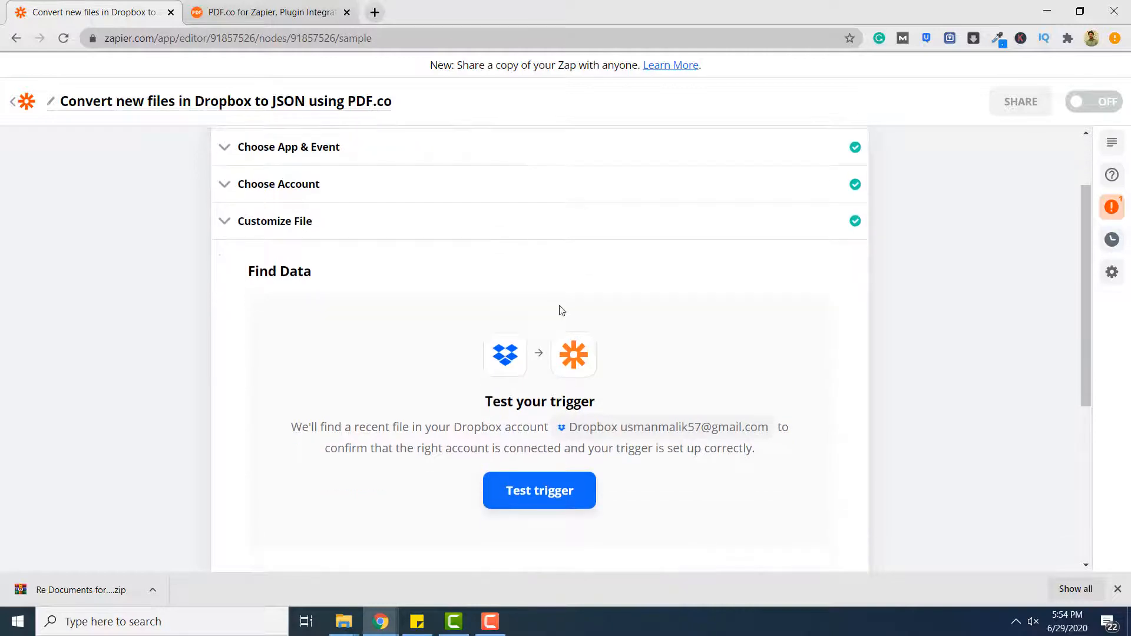
left_click(569, 492)
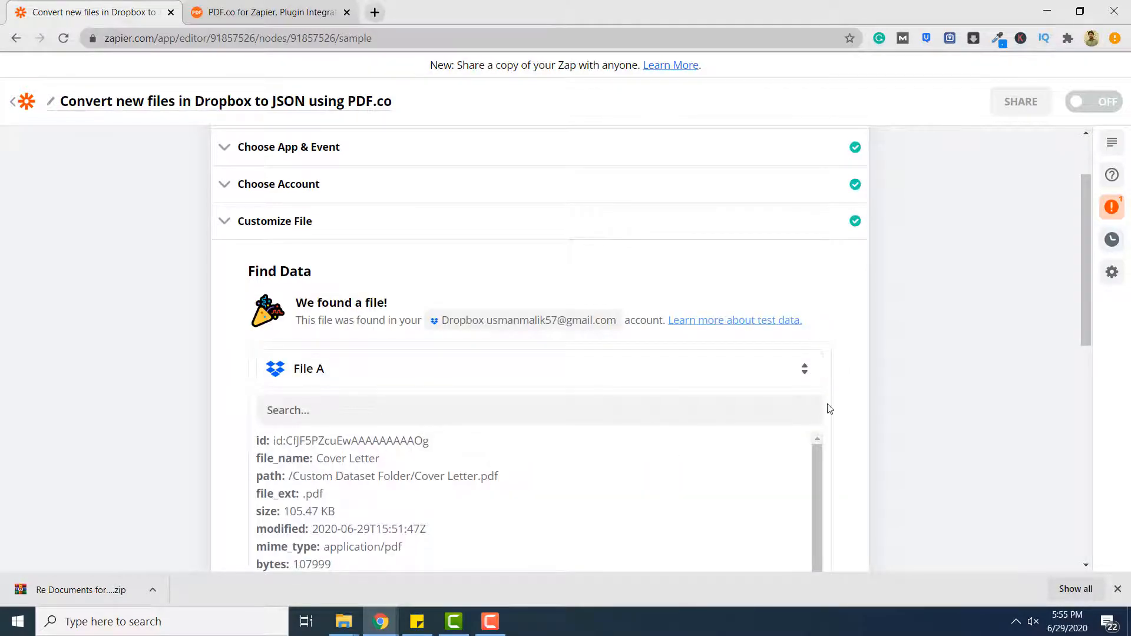
scroll(825, 406, "down", 6)
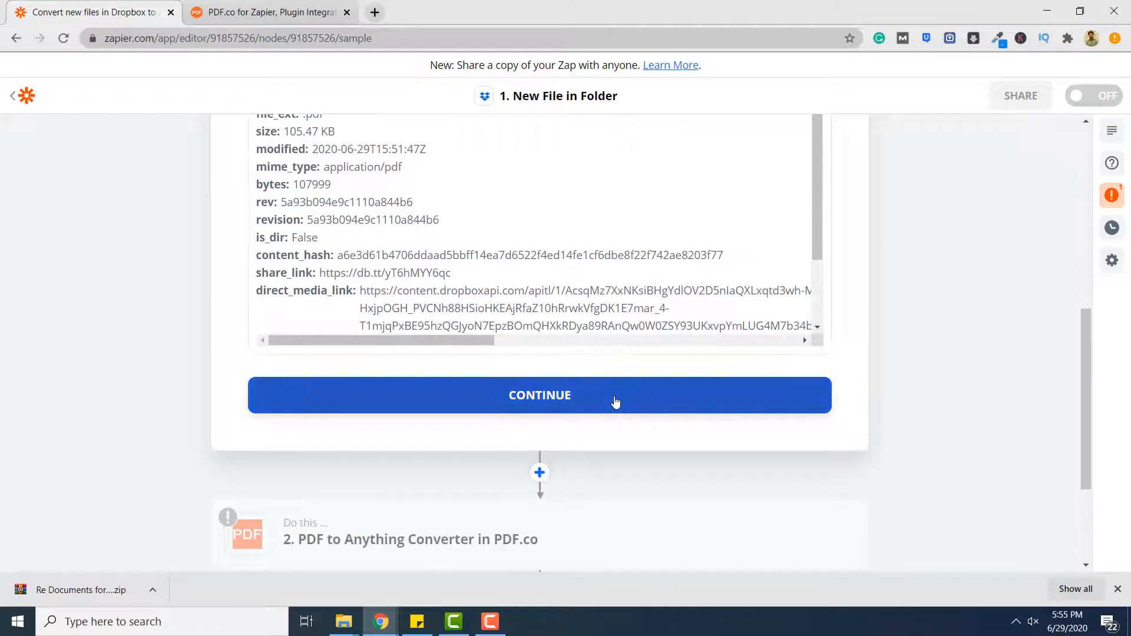
left_click(615, 401)
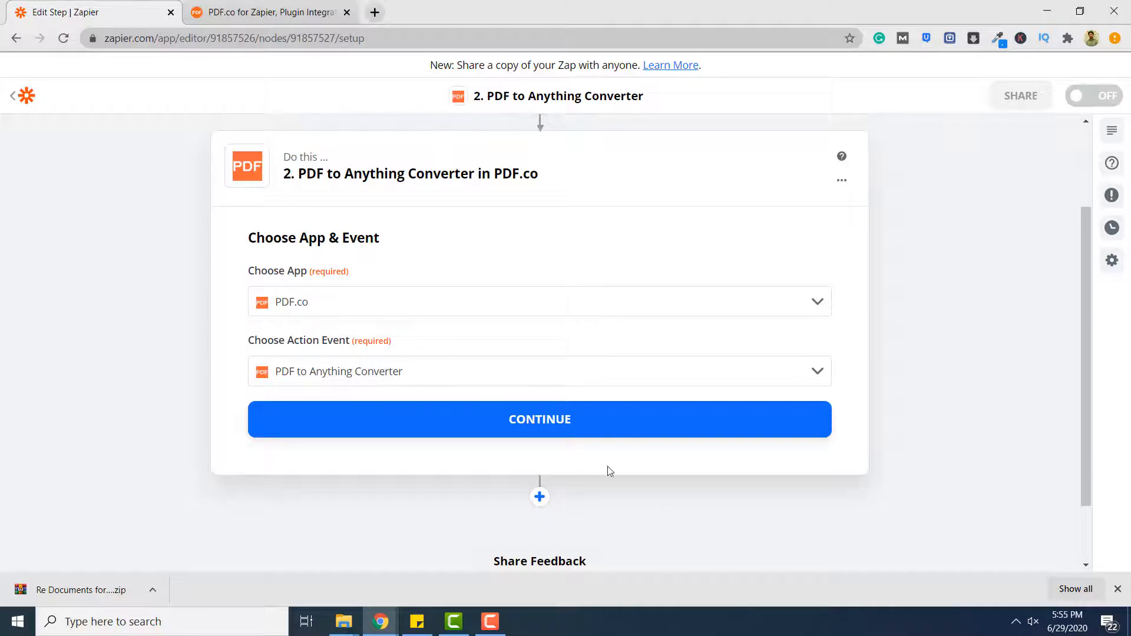
Accept the PDF.co action's event and connected account, and review the Customize Pdf To Anything fields
left_click(556, 428)
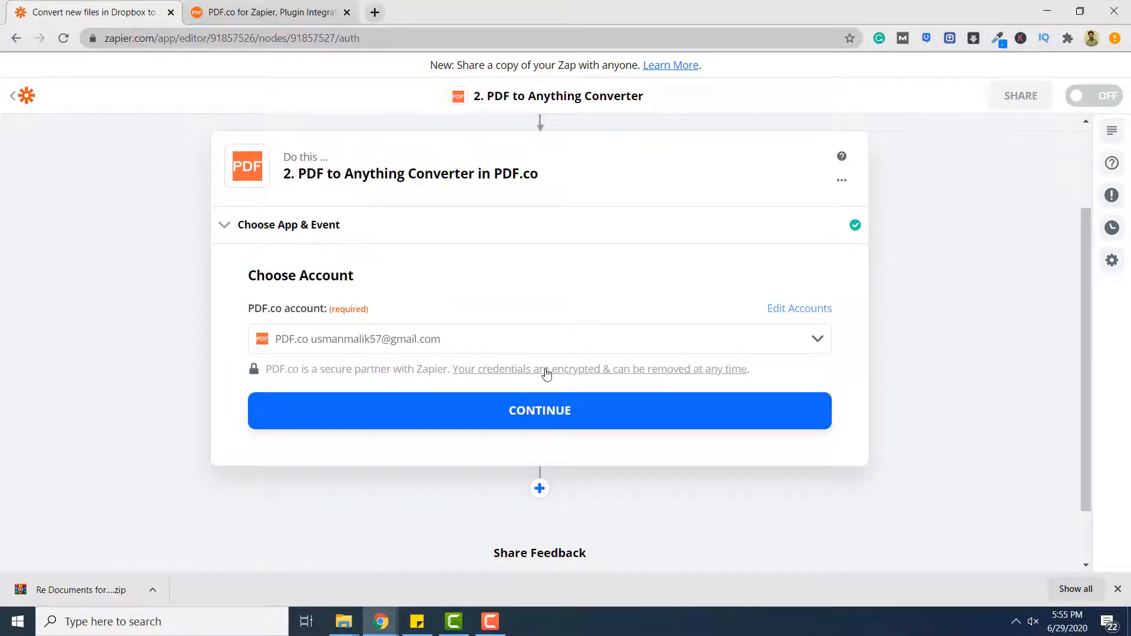
left_click(559, 411)
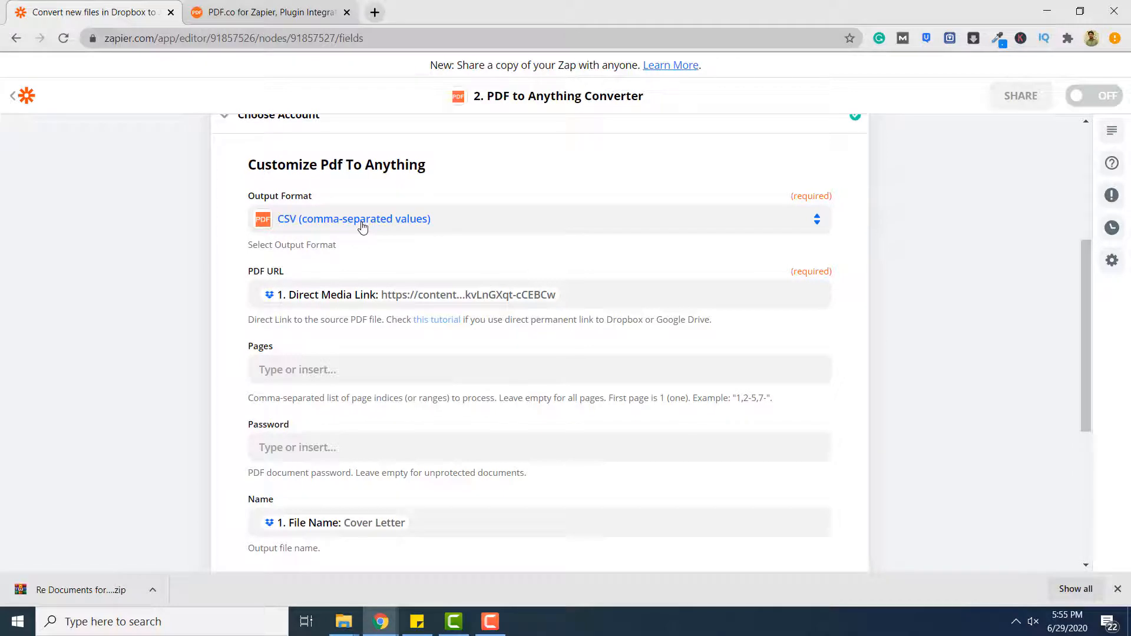
scroll(332, 247, "down", 3)
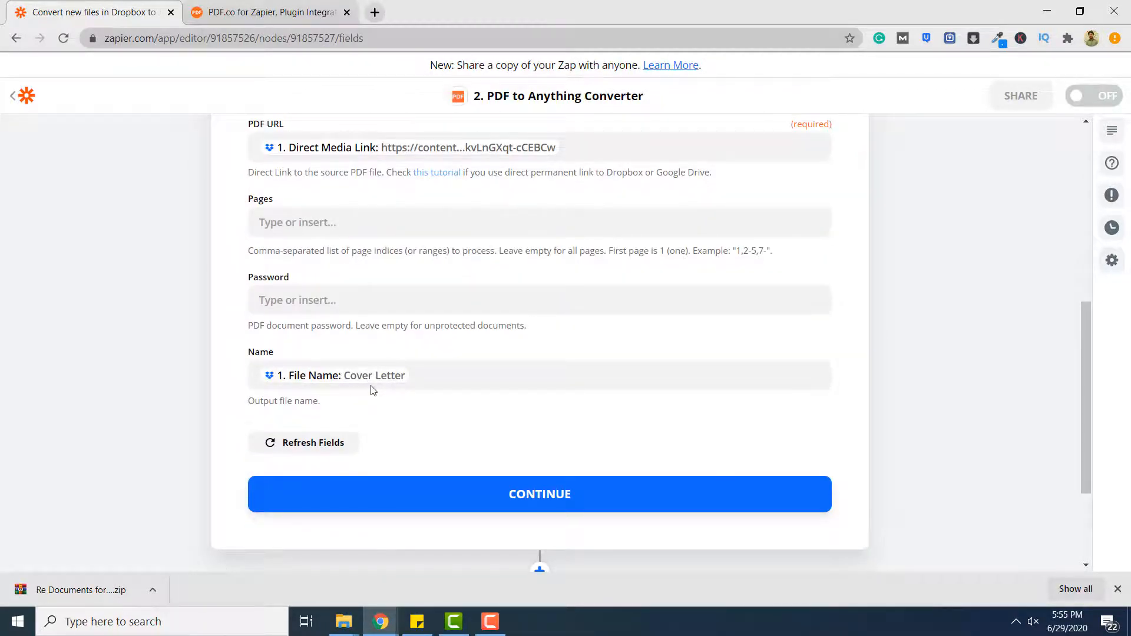
scroll(373, 390, "up", 1)
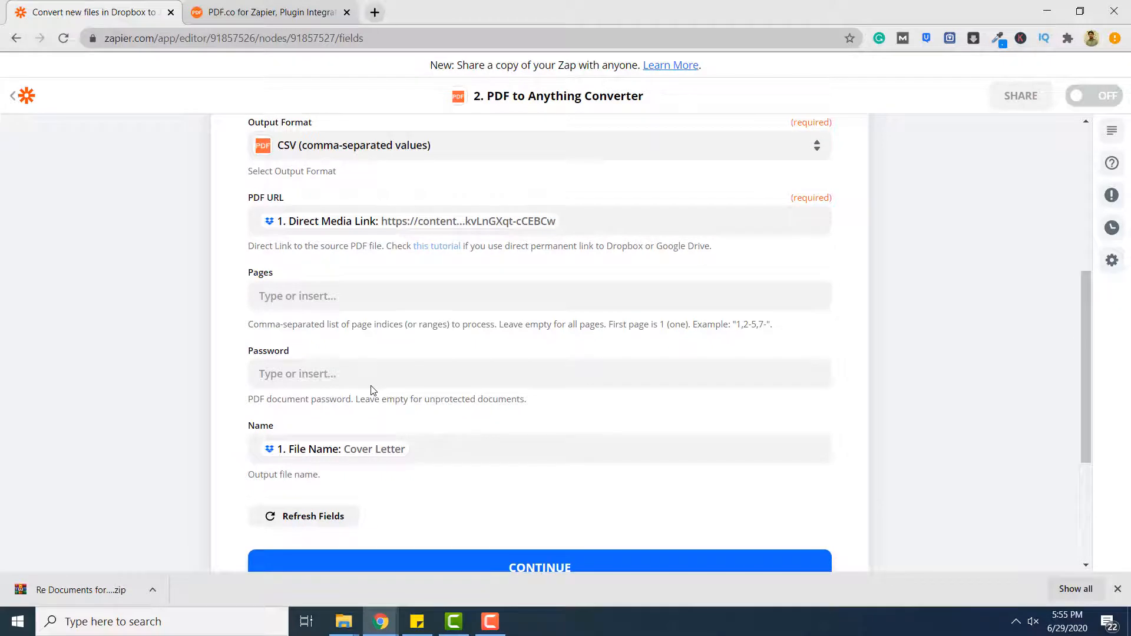
Accept the Customize Pdf To Anything fields and test the PDF.co action with the Cover Letter sample file
scroll(377, 386, "down", 2)
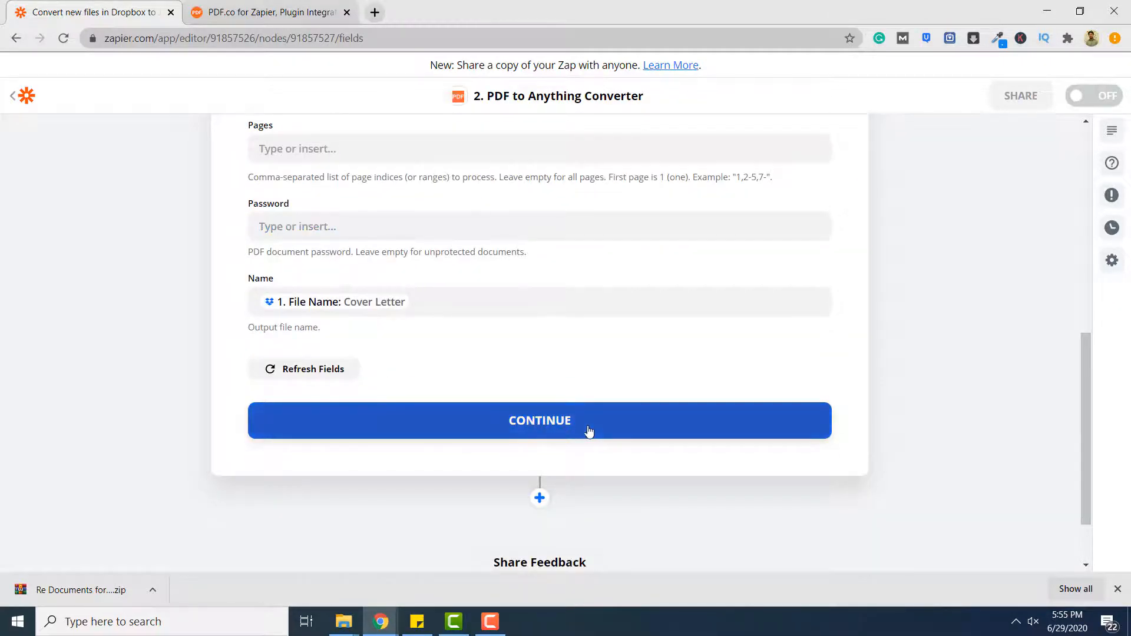
left_click(597, 429)
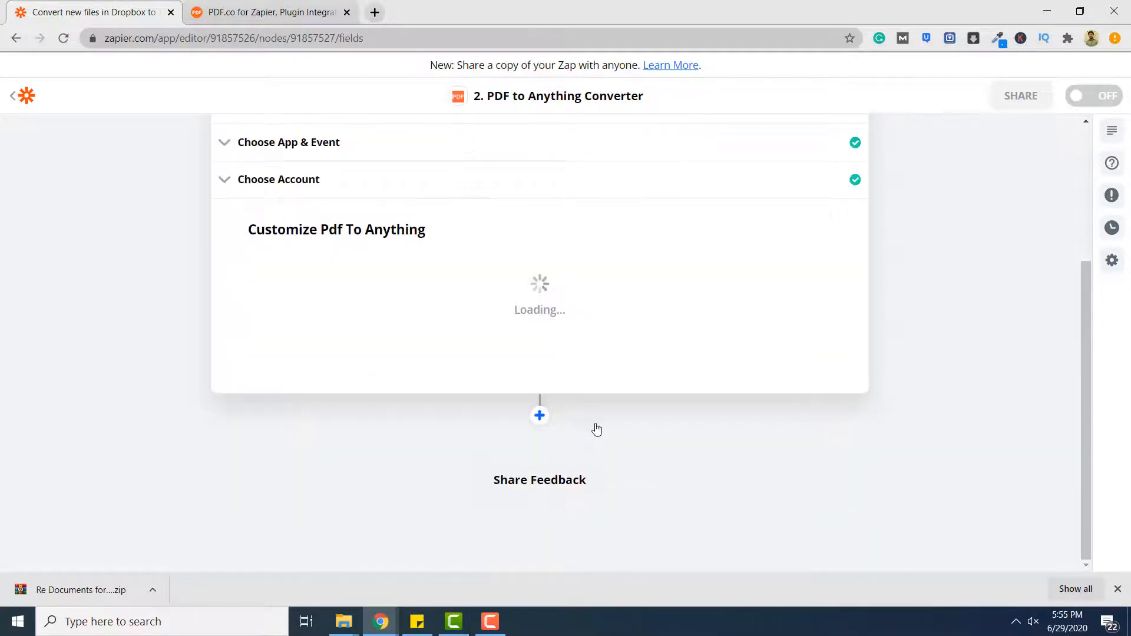
scroll(596, 429, "up", 2)
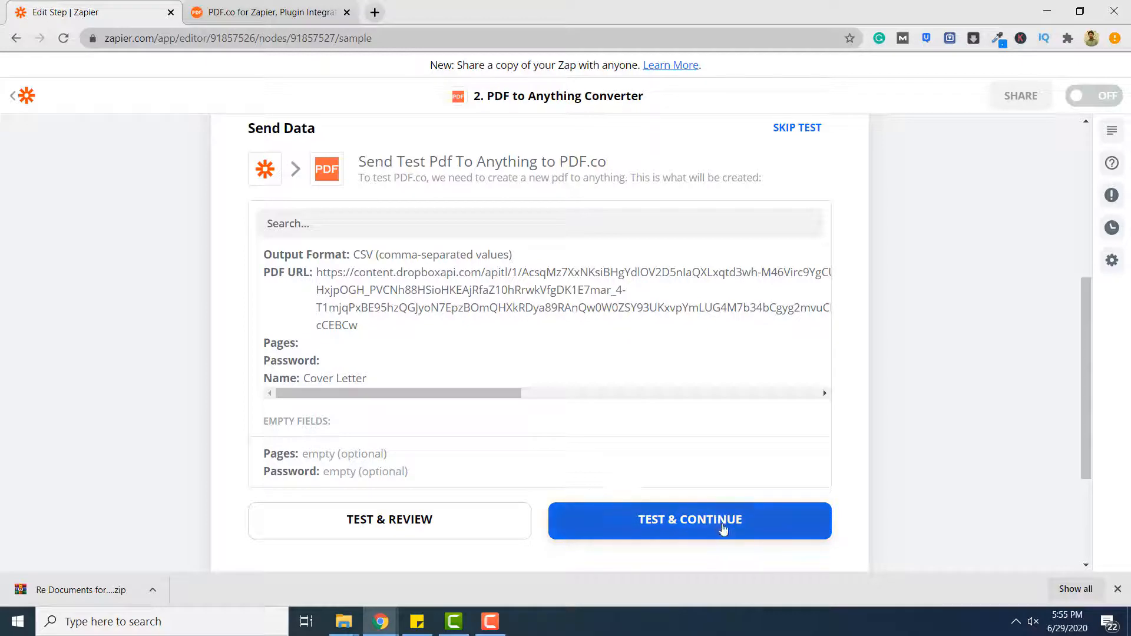
left_click(724, 530)
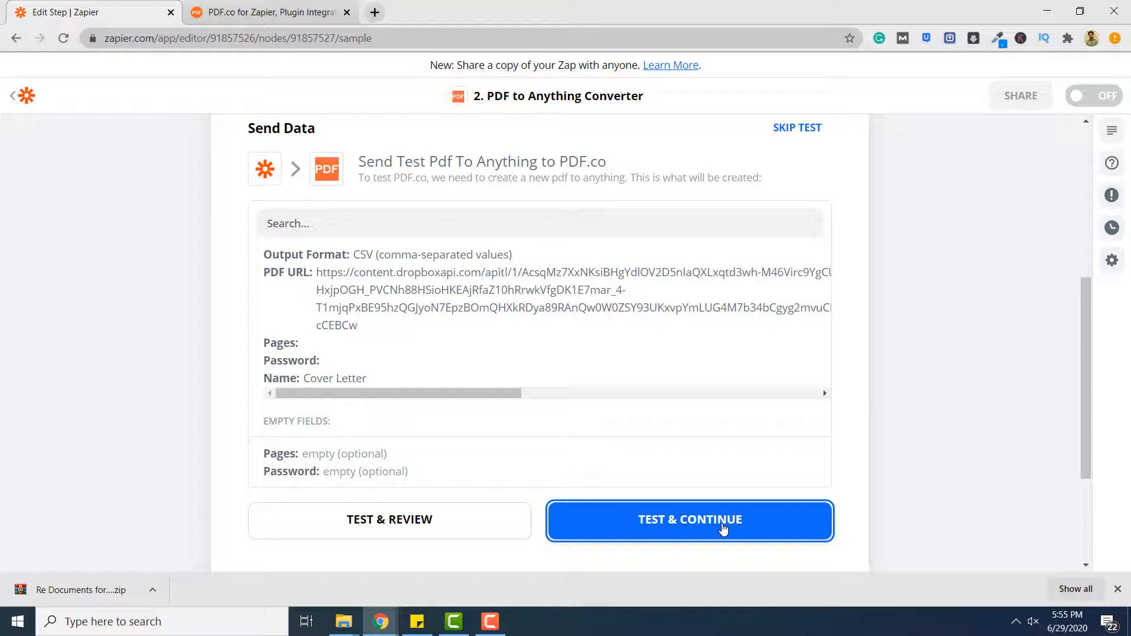
left_click(724, 529)
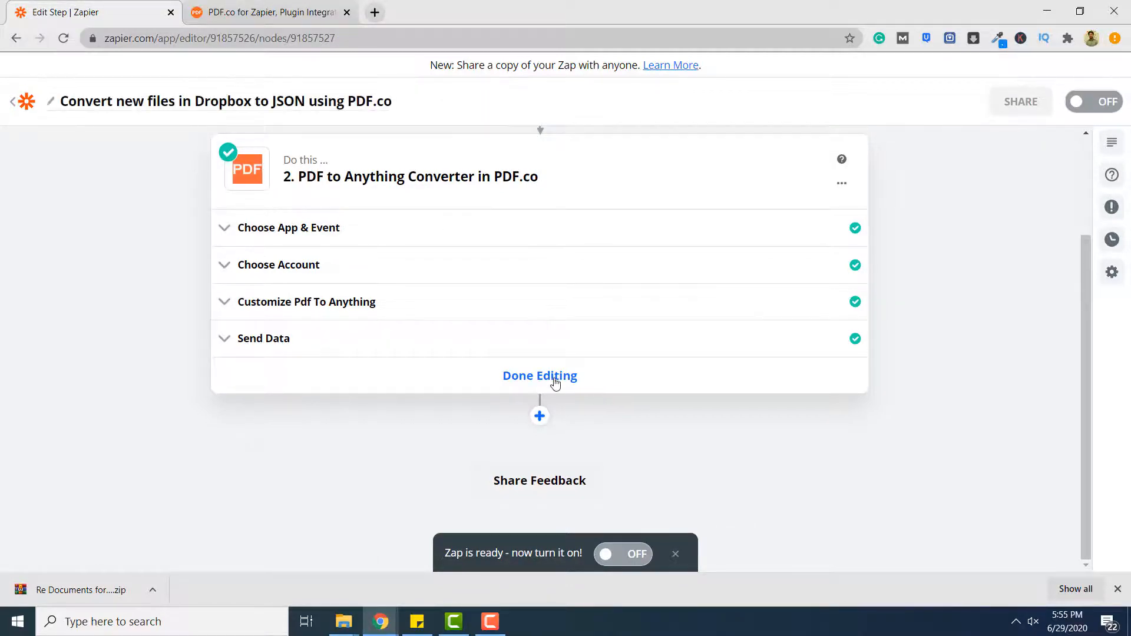
Add a third step to the Zap using Dropbox with the Upload File action event
left_click(539, 416)
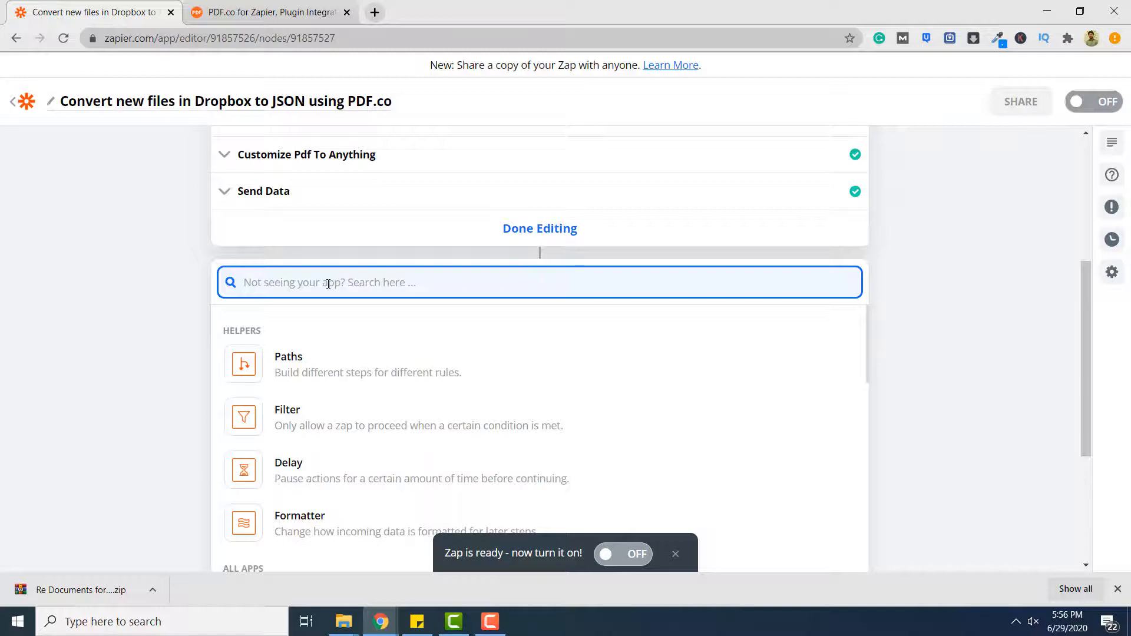
type("drop")
left_click(329, 343)
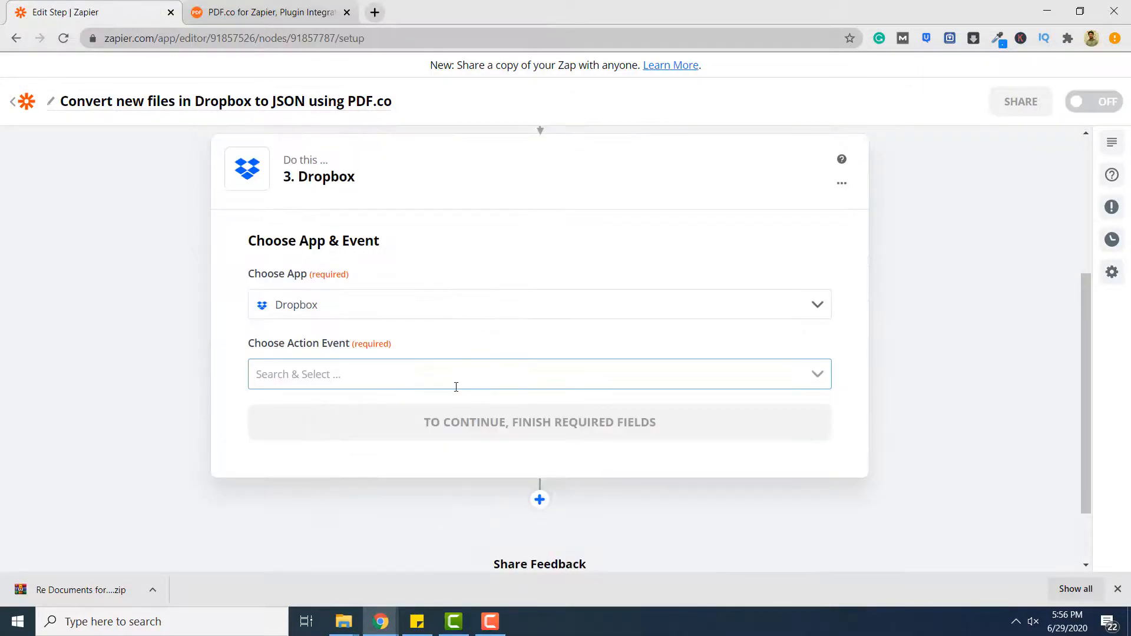
left_click(463, 374)
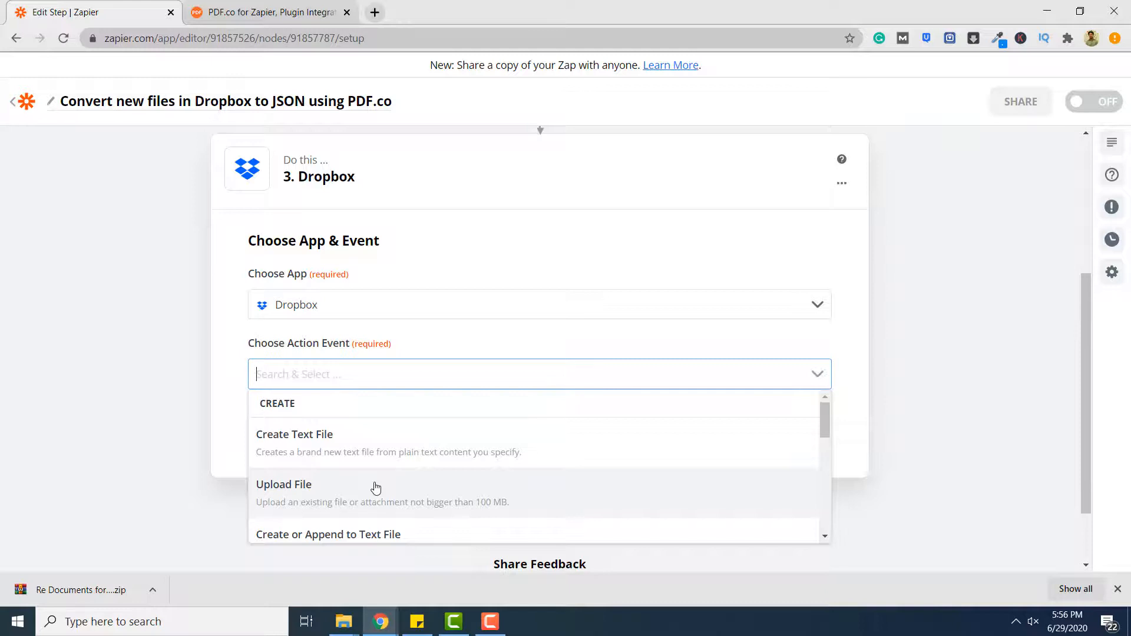
left_click(332, 498)
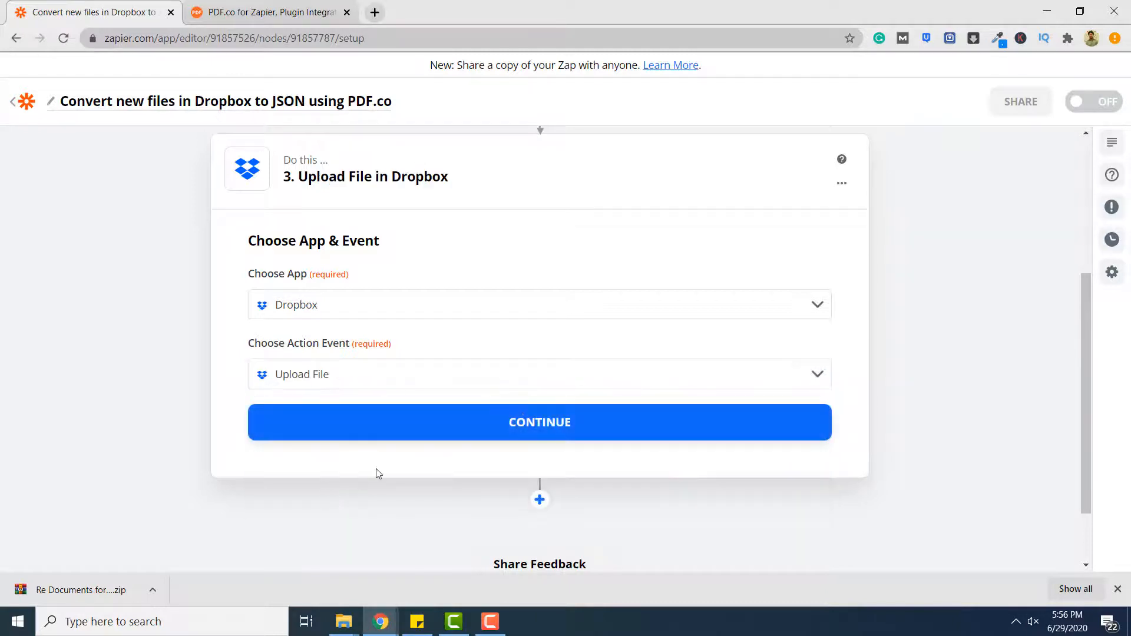
left_click(535, 429)
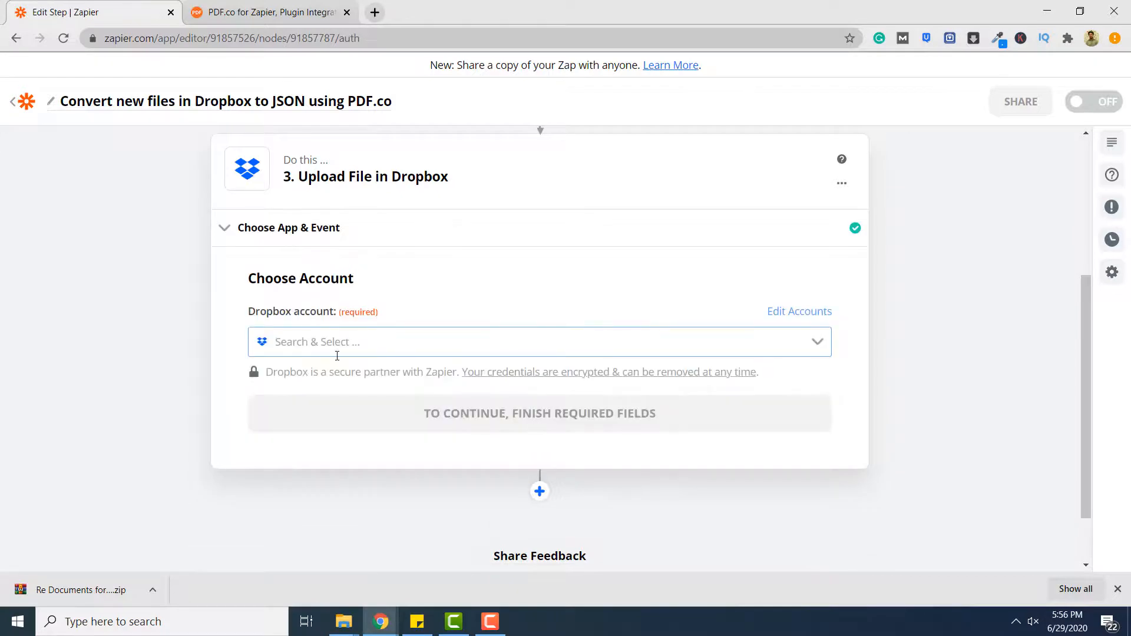
Use the first listed Dropbox account for the Upload File action and continue to its file settings
left_click(357, 344)
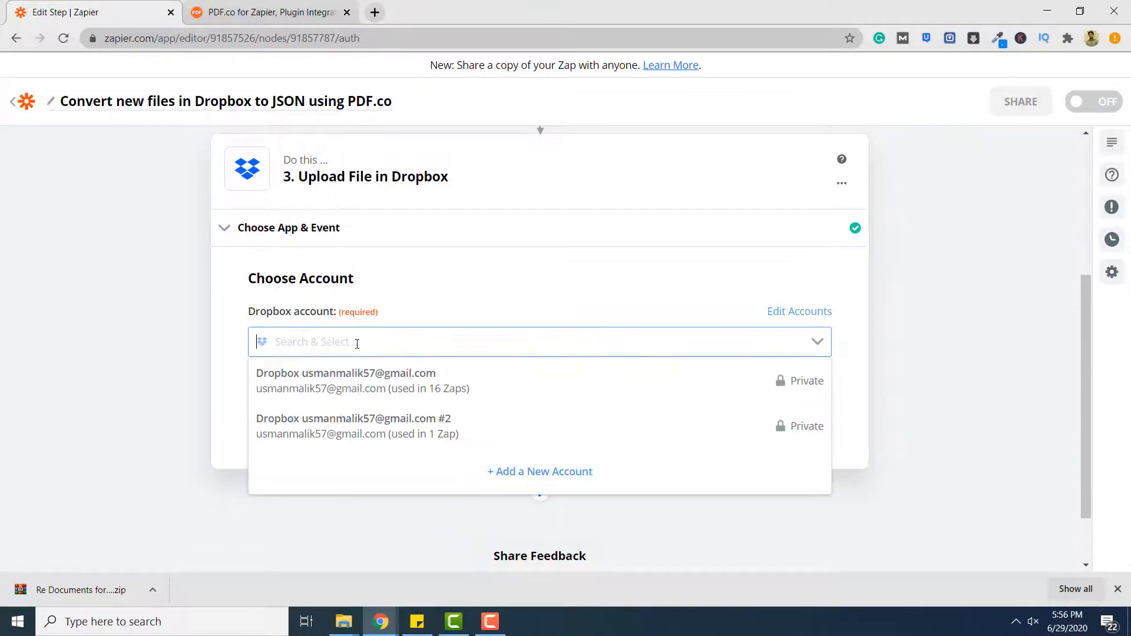
left_click(369, 376)
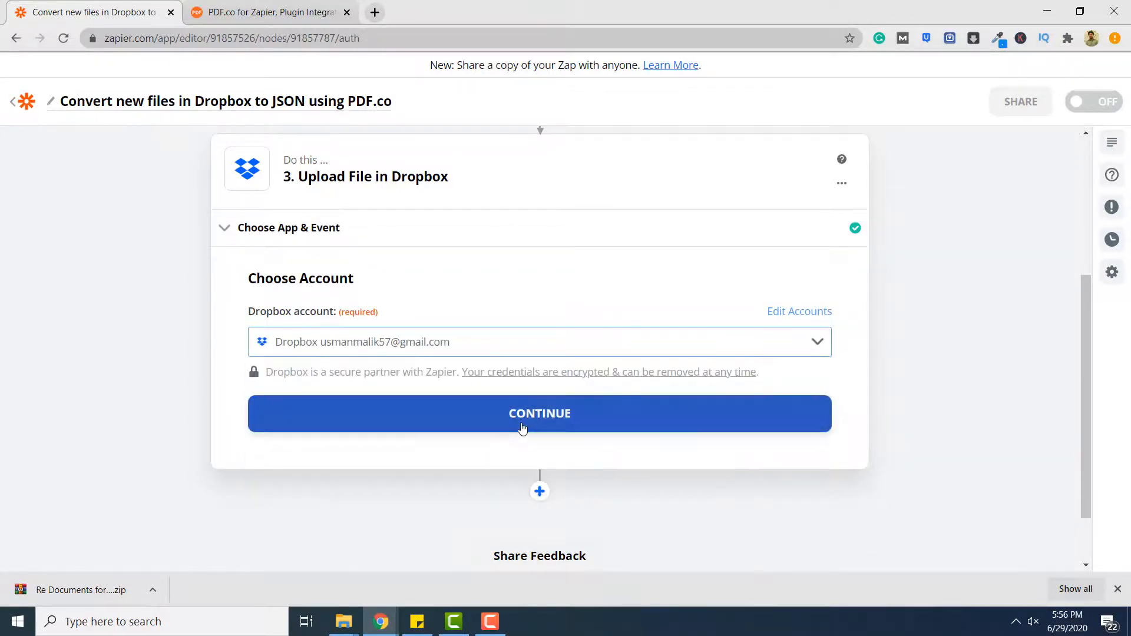
left_click(528, 425)
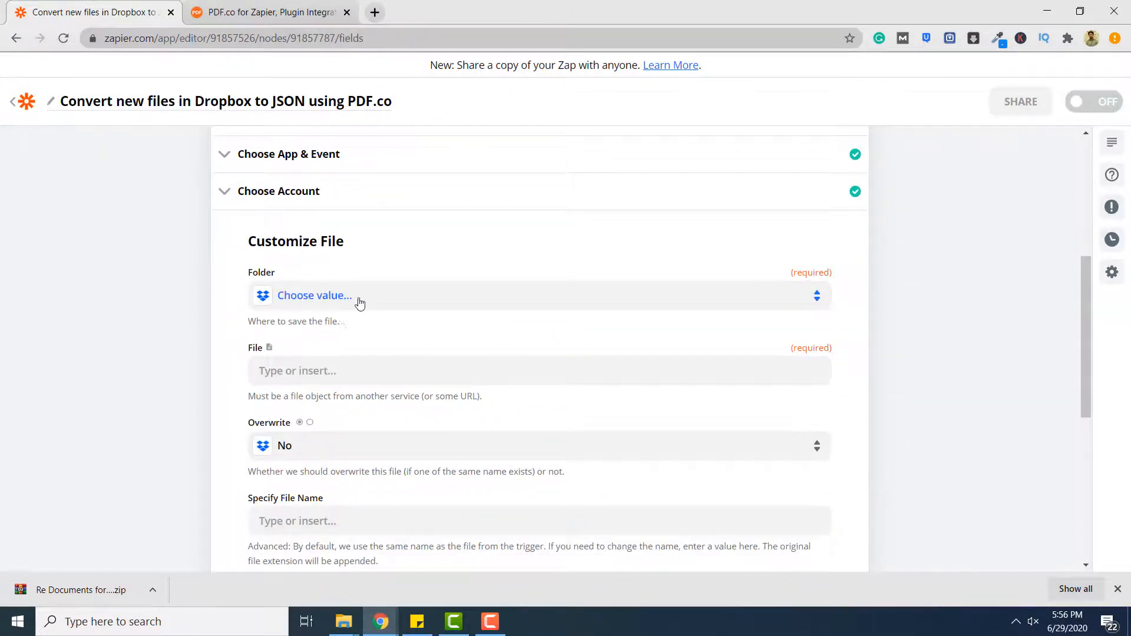
Set the upload folder to /Custom Dataset Folder and map the File field to the Name output of the PDF to Anything Converter step
left_click(374, 301)
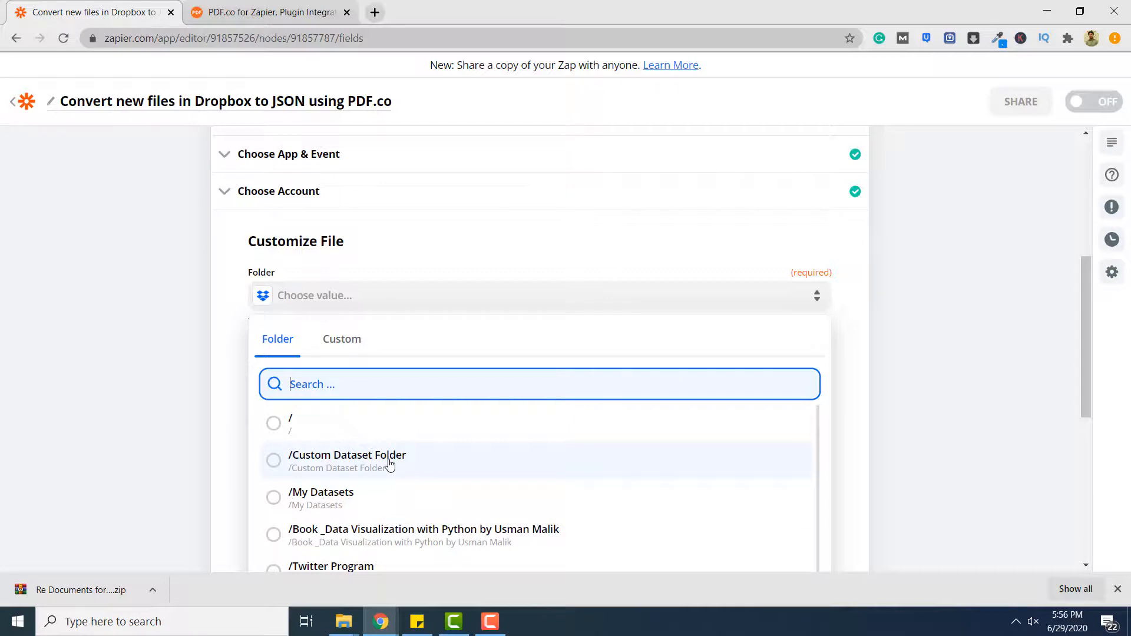
left_click(389, 464)
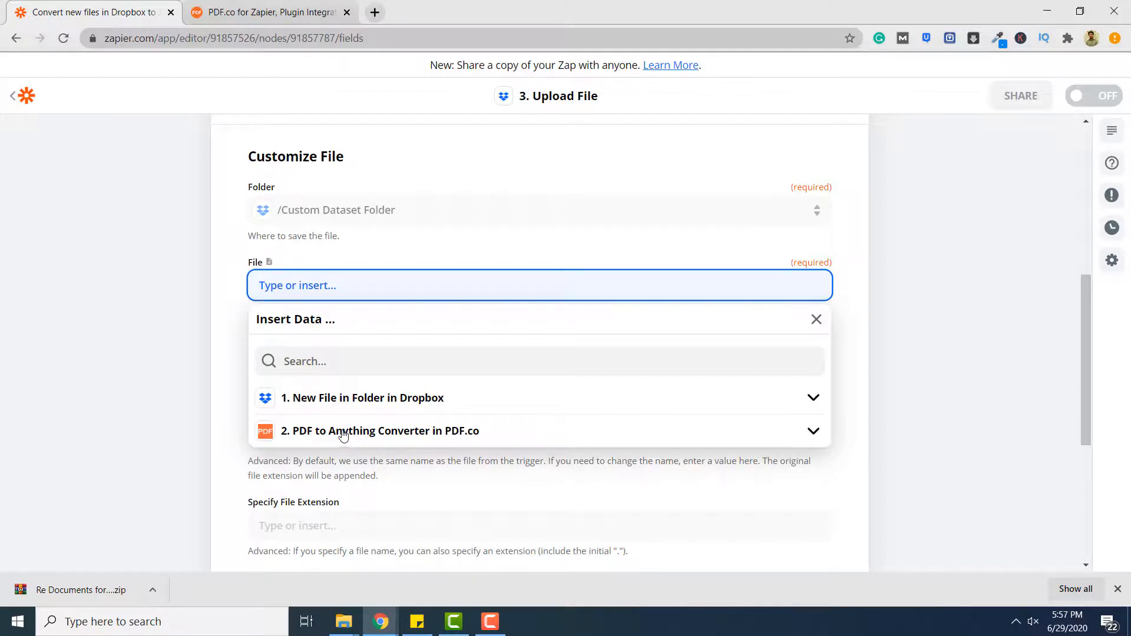
left_click(406, 439)
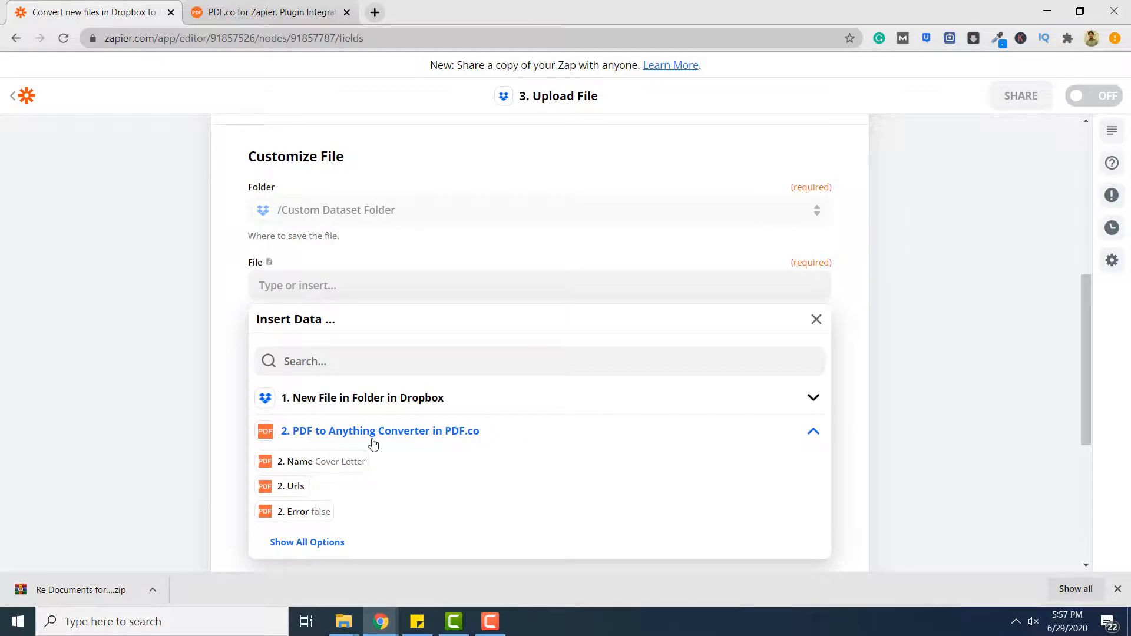
left_click(318, 466)
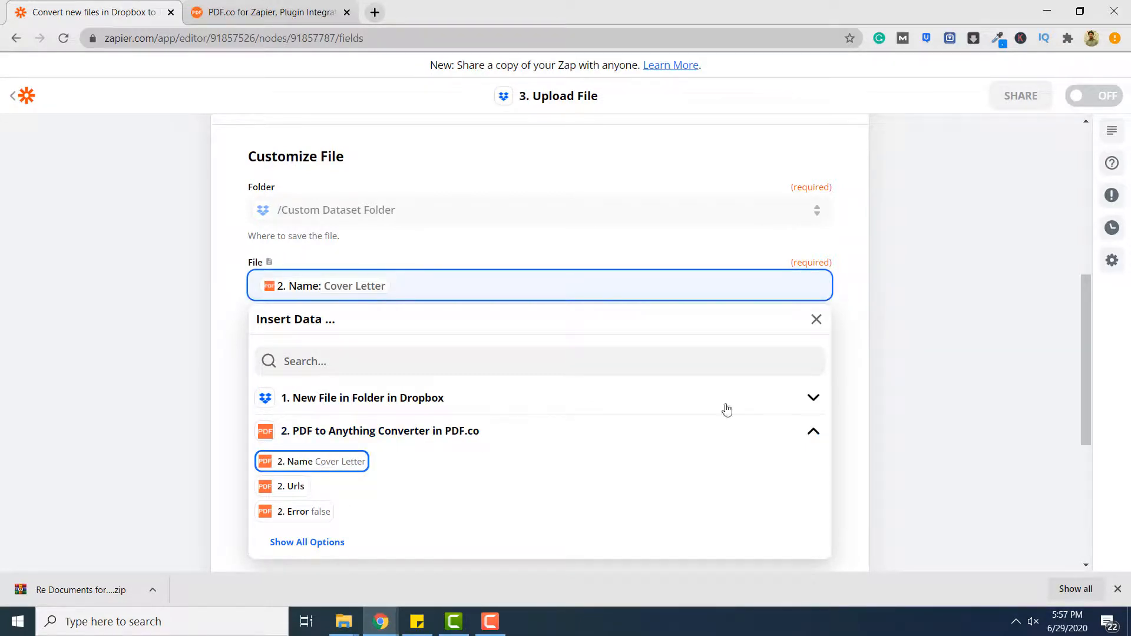
left_click(893, 361)
scroll(465, 381, "down", 1)
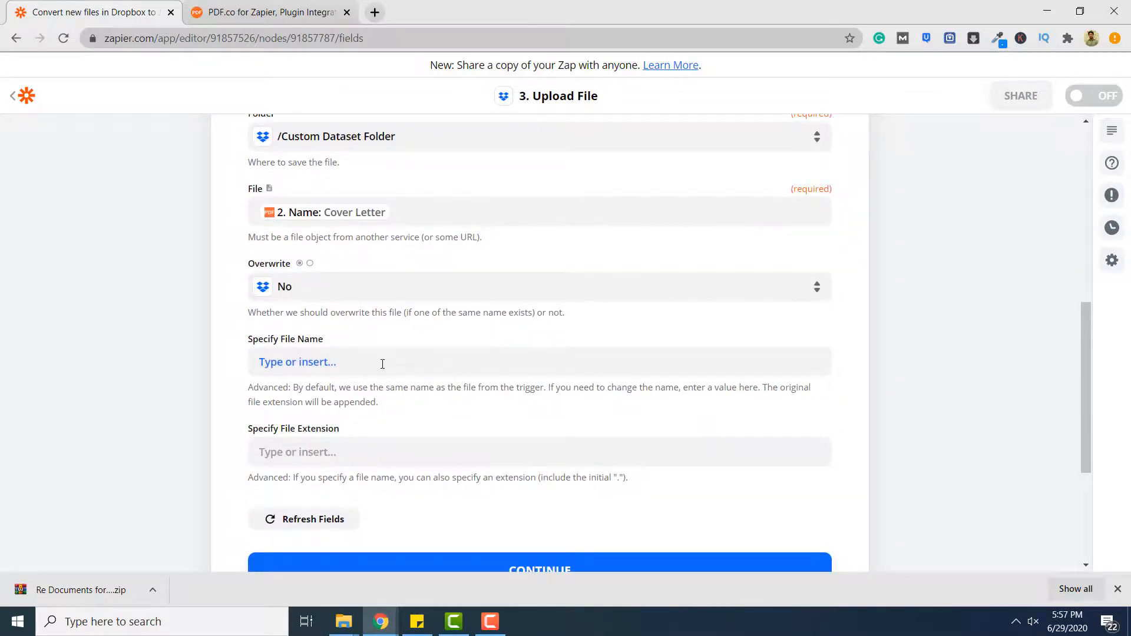
Leave the upload's file name and extension empty, and send the test file to Dropbox
scroll(352, 354, "down", 2)
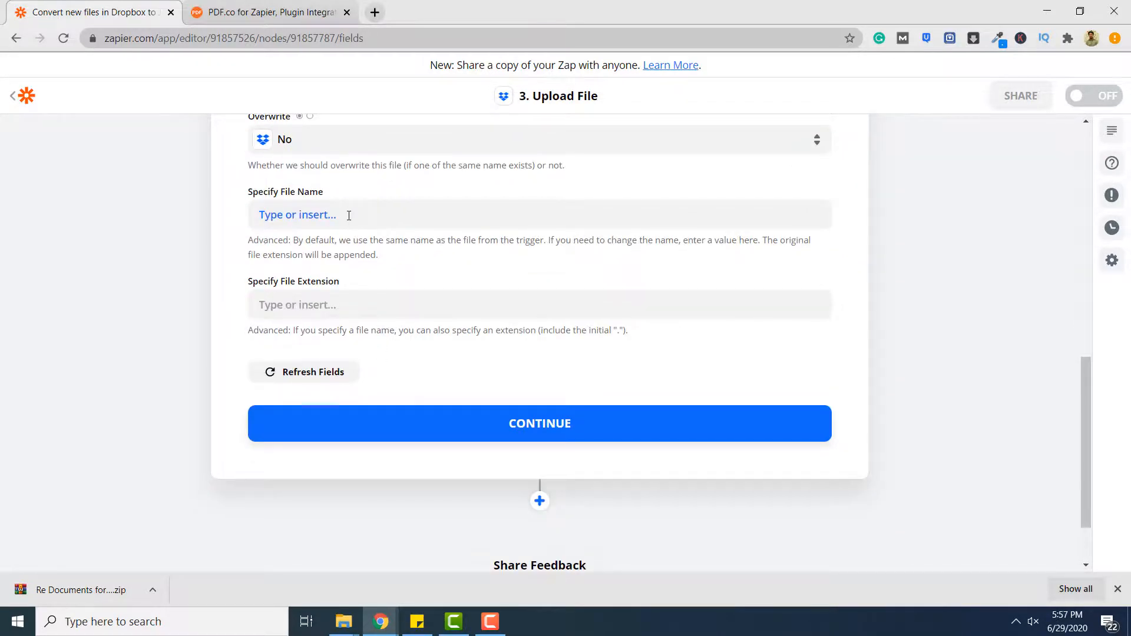
left_click(349, 216)
left_click(196, 189)
left_click(597, 434)
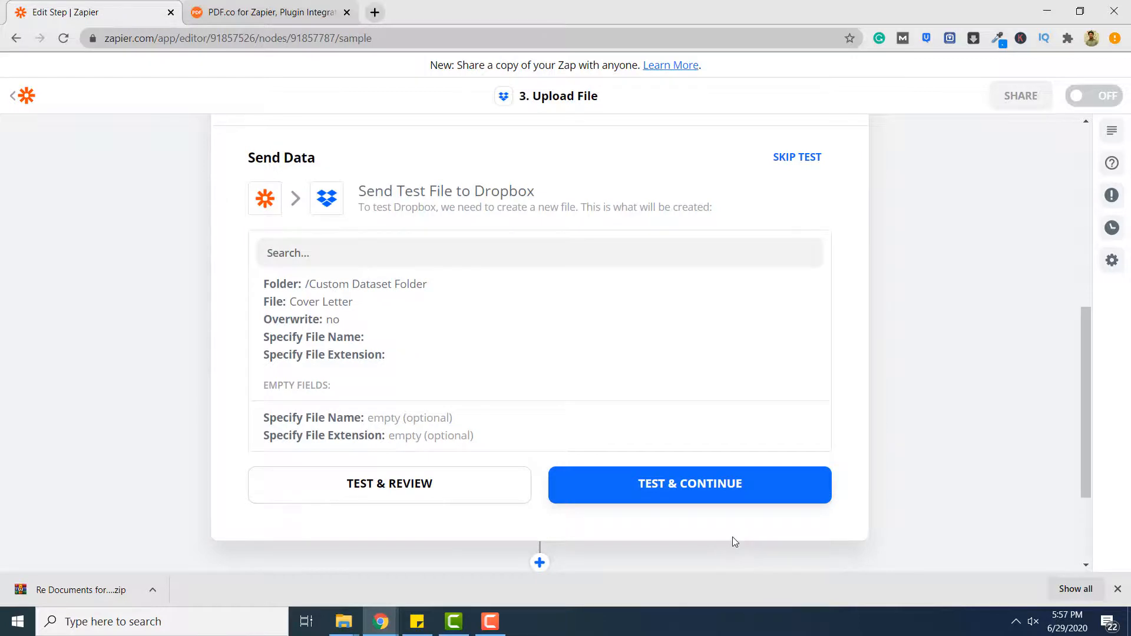
left_click(723, 485)
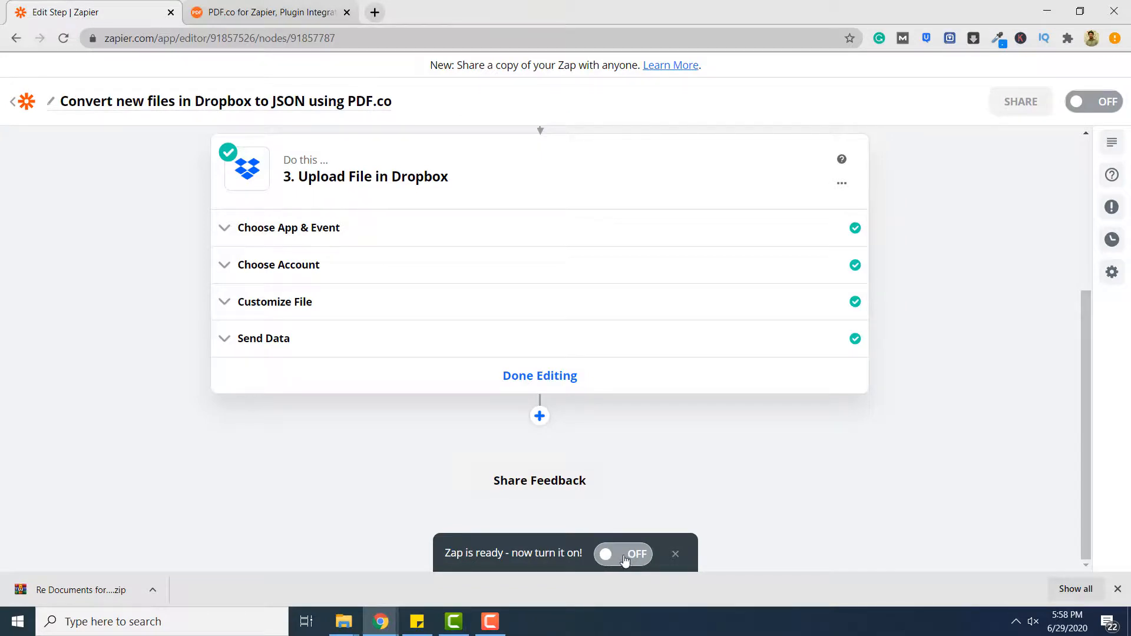
Turn on the Zap and open the name and description of its shareable copy
left_click(623, 557)
left_click(675, 555)
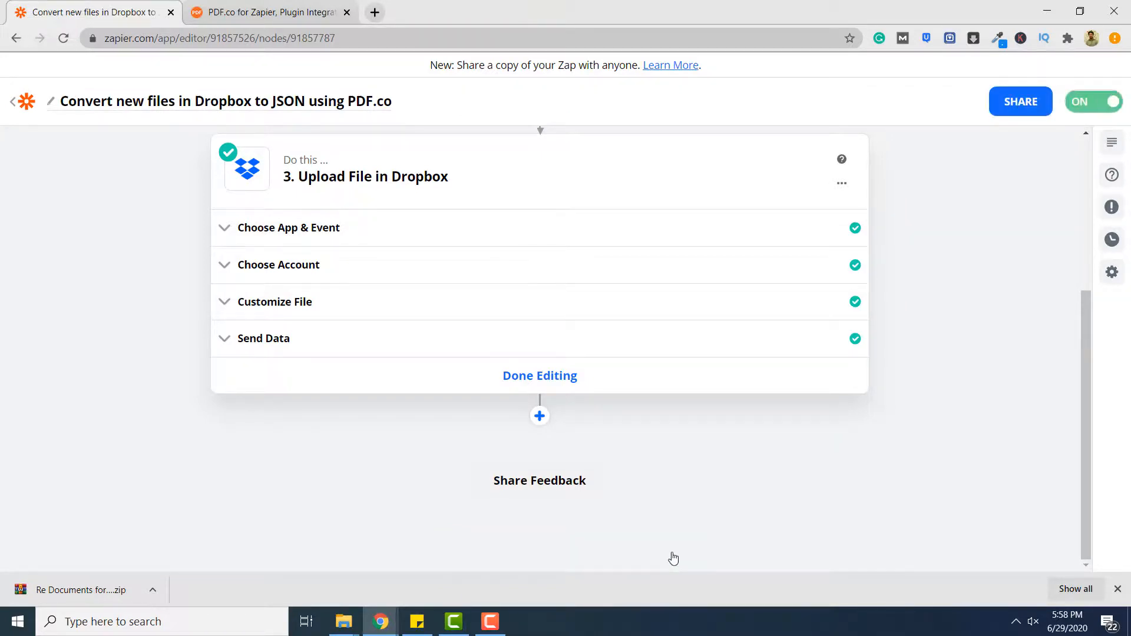
scroll(884, 421, "up", 4)
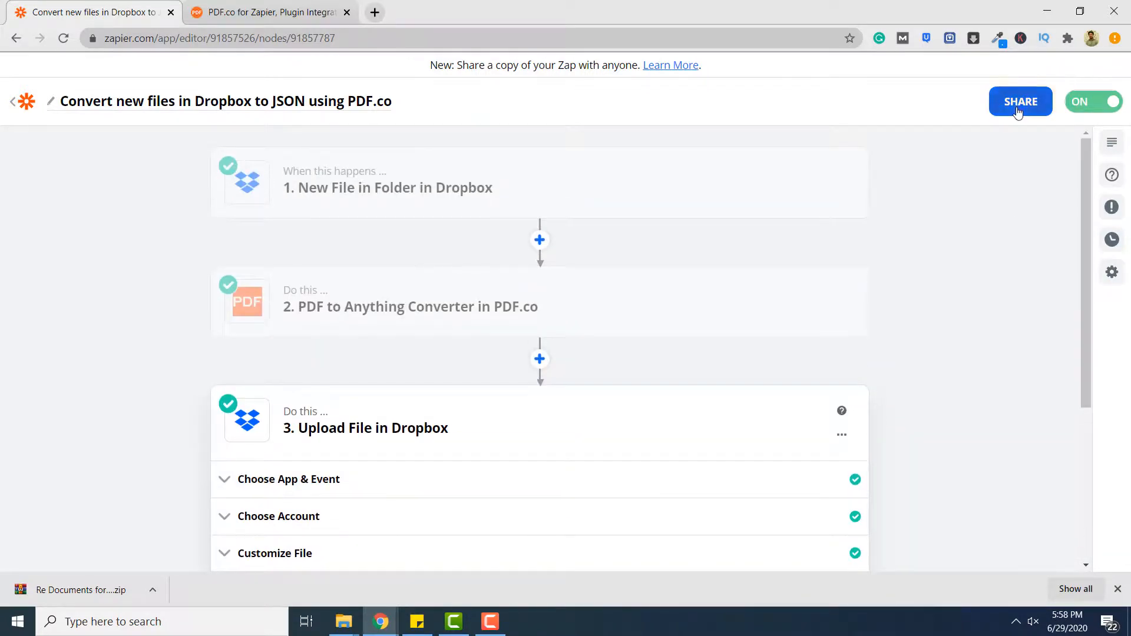
left_click(1016, 106)
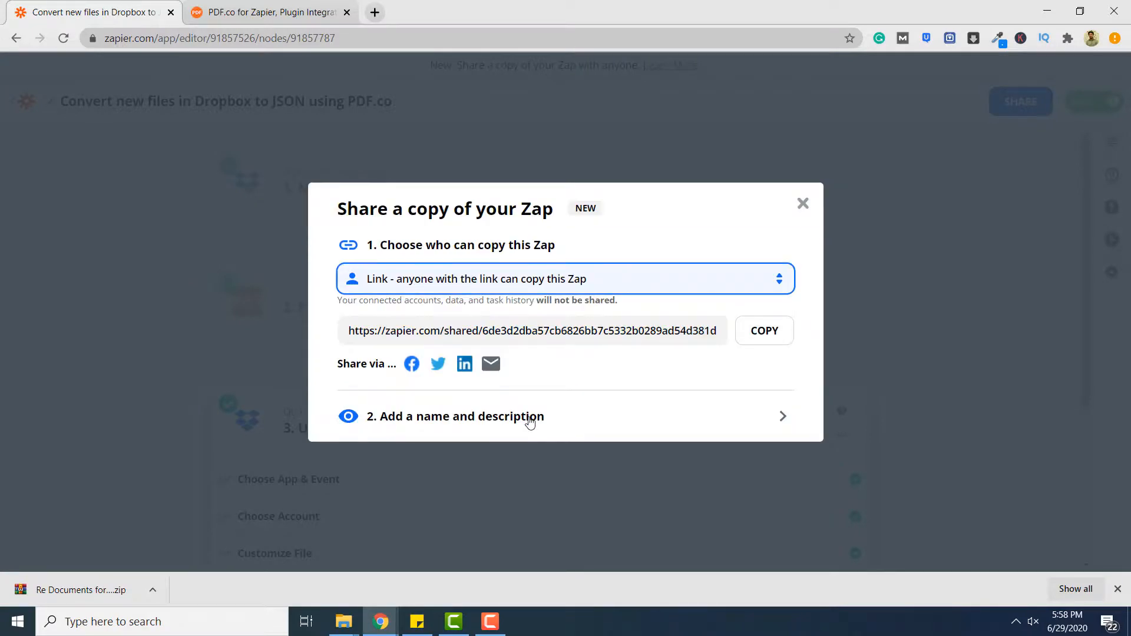
left_click(531, 417)
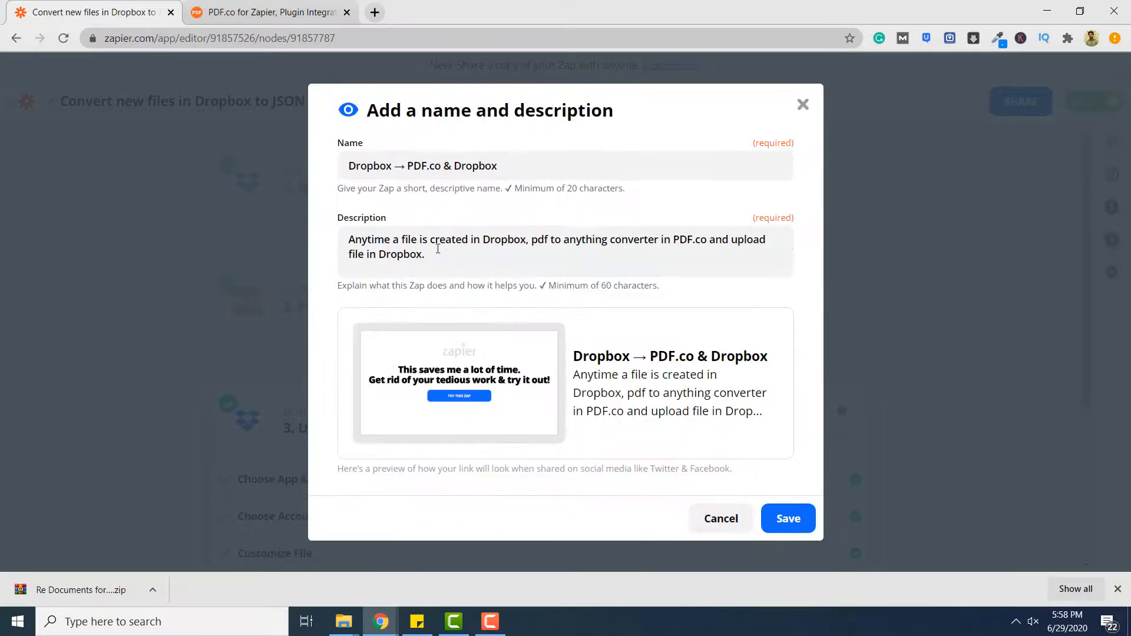
Try to save the shared Zap's name and description with "xxx" appended to each
left_click(436, 249)
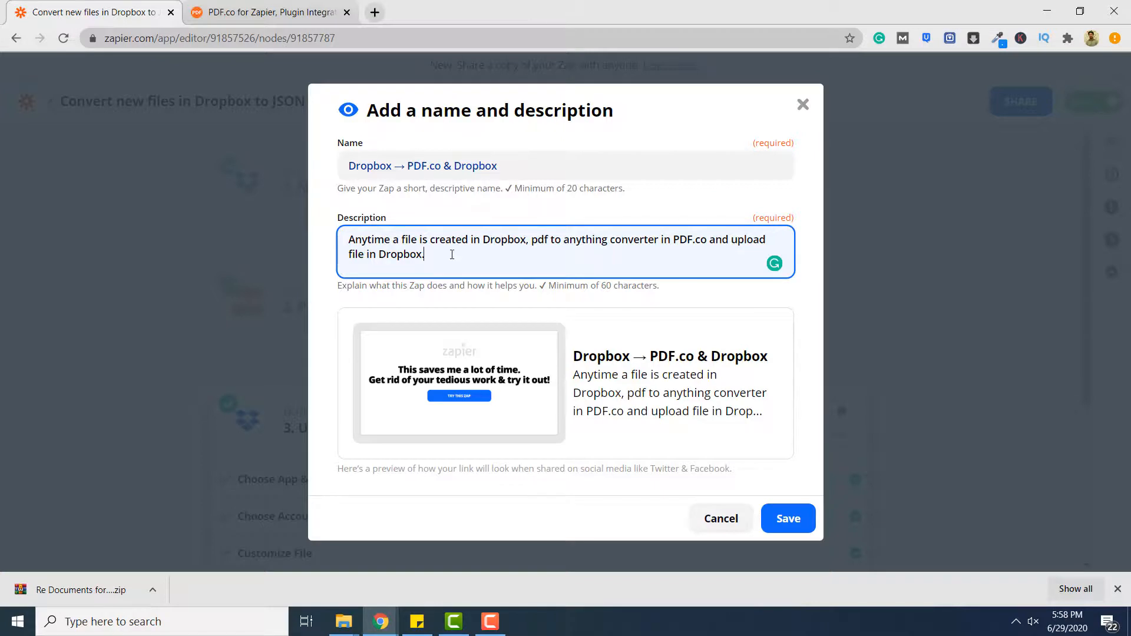
left_click(518, 167)
type("xxx")
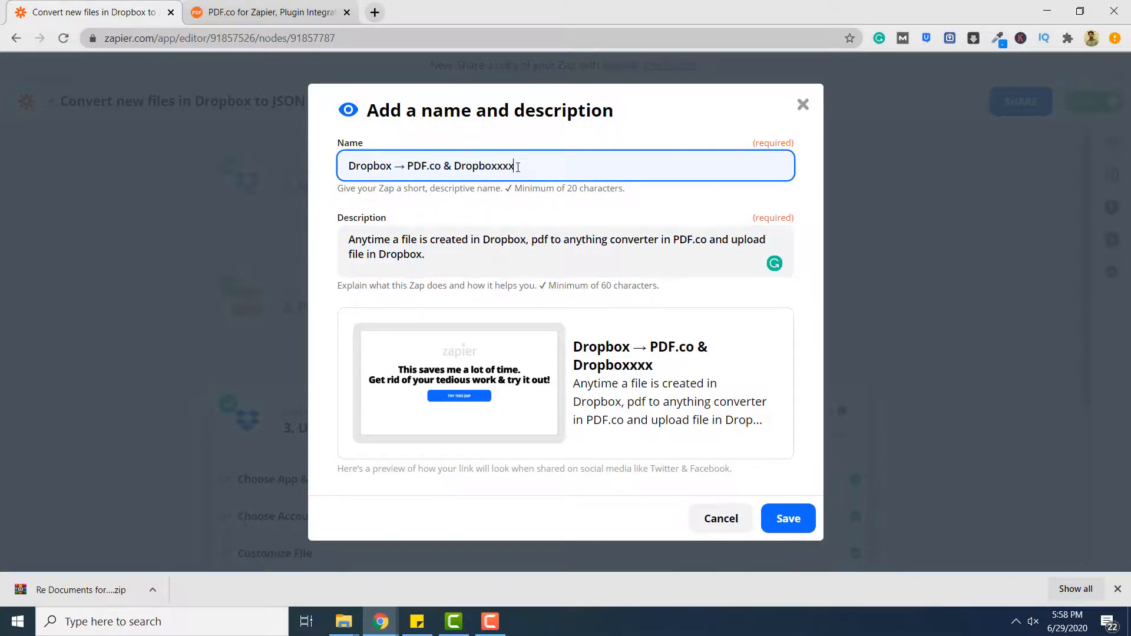
left_click(435, 258)
type("xxx")
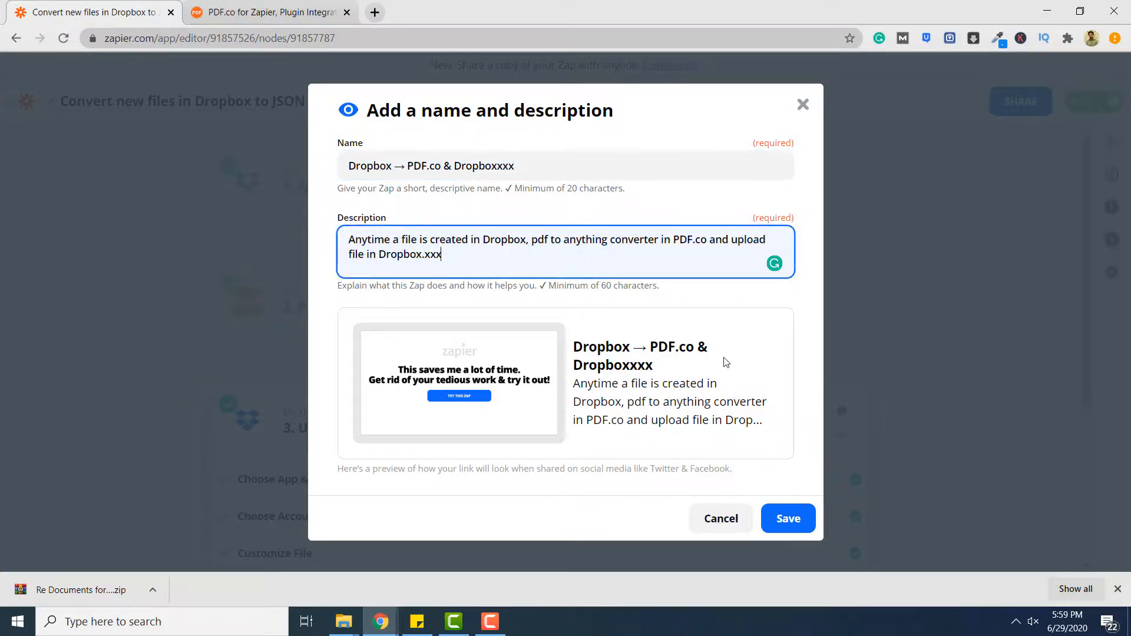
left_click(794, 521)
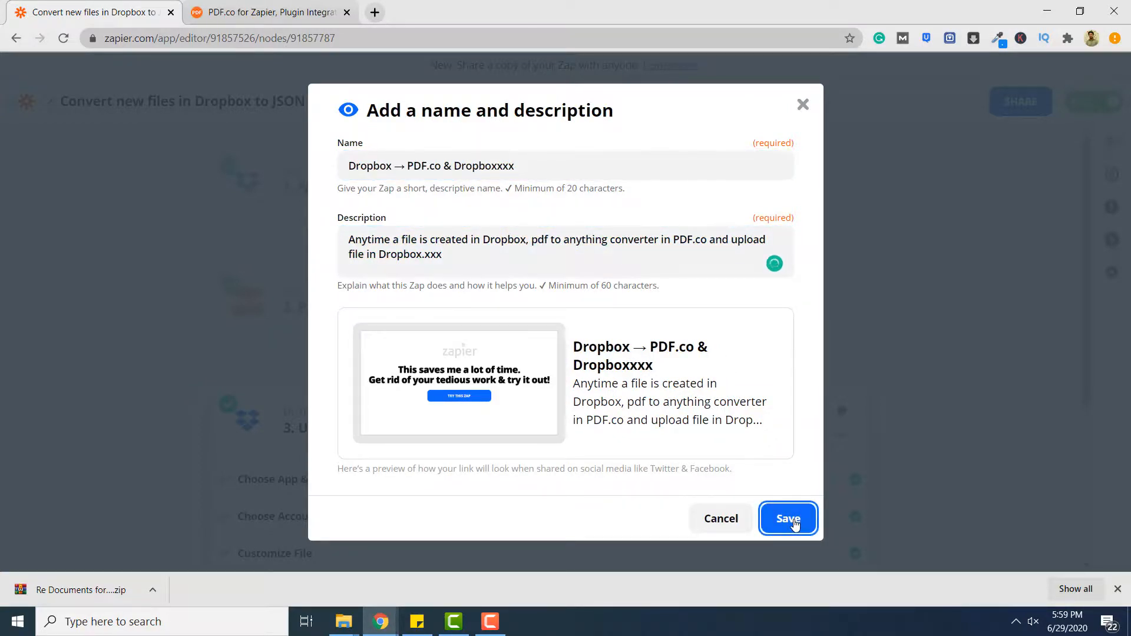
Change the shared Zap's name to "Dropbox → PDF.co & Dropbo- abcd"
left_click(537, 230)
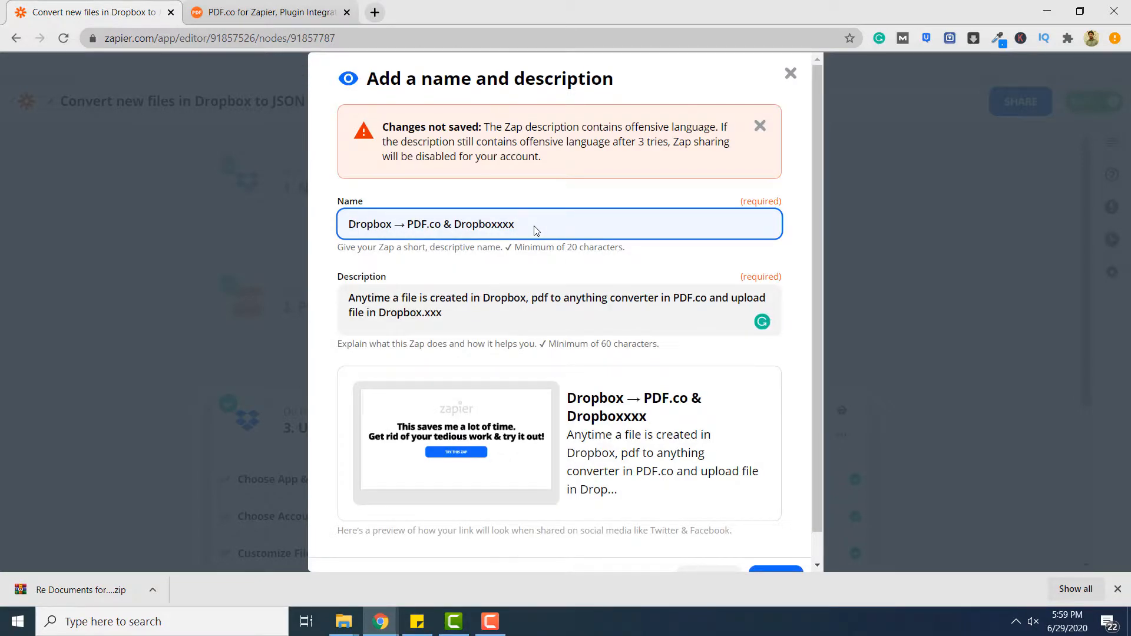
left_click_drag(536, 229, 498, 223)
key("BackSpace")
type("-abcd")
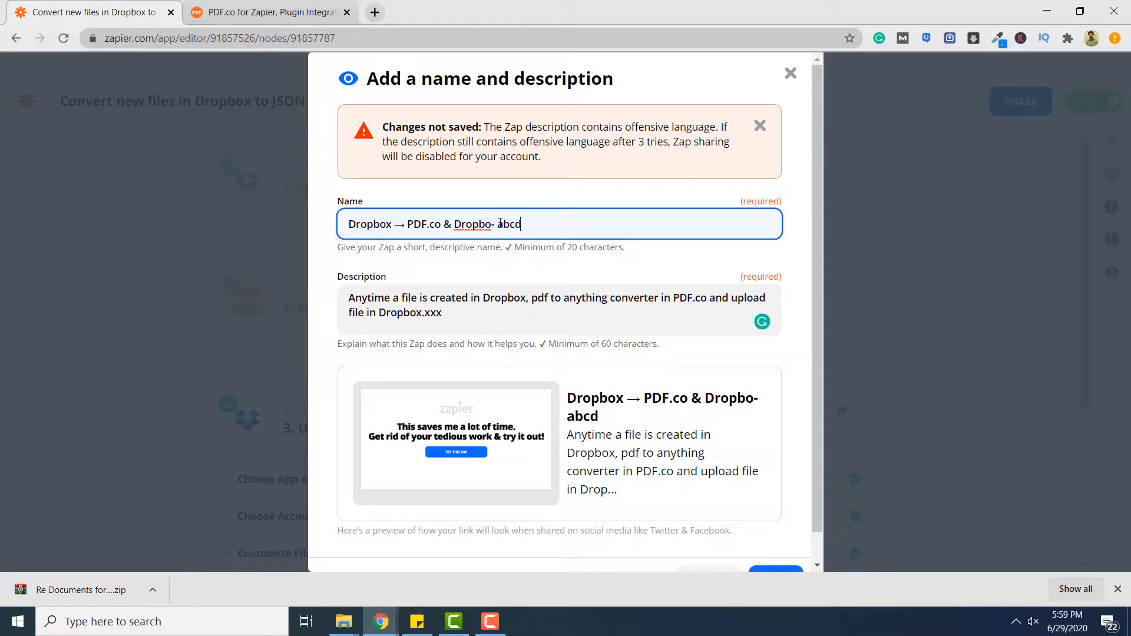
scroll(500, 224, "down", 1)
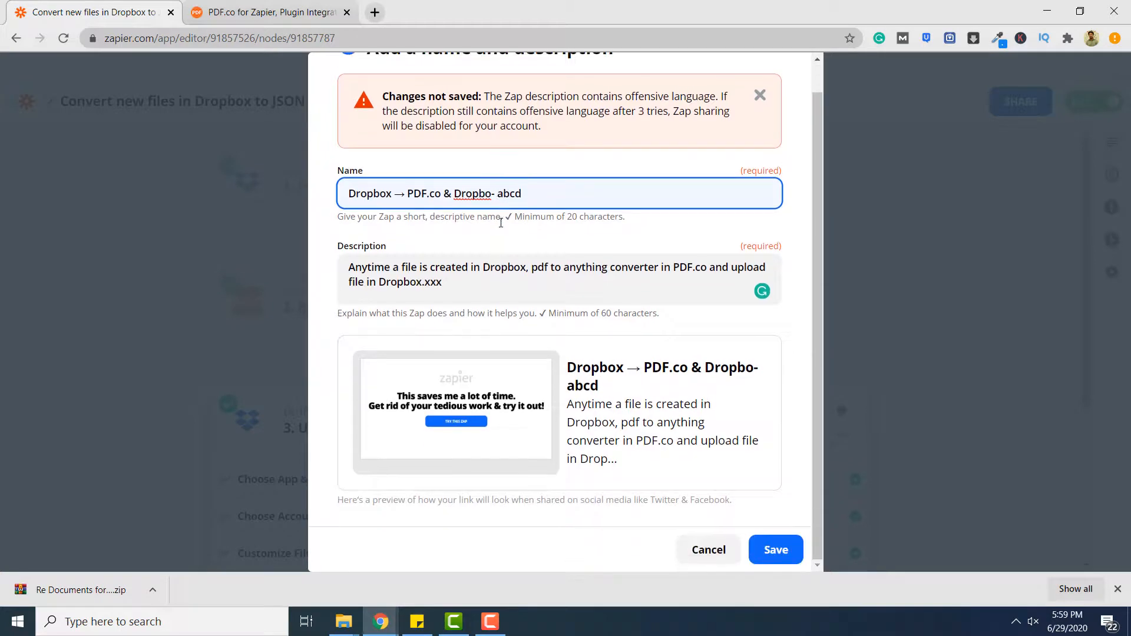
Replace the trailing "xxx" in the shared Zap's description with "abcd", save the details, and close the sharing options
left_click(484, 294)
key("BackSpace")
key("BackSpace")
key("BackSpace")
key("BackSpace")
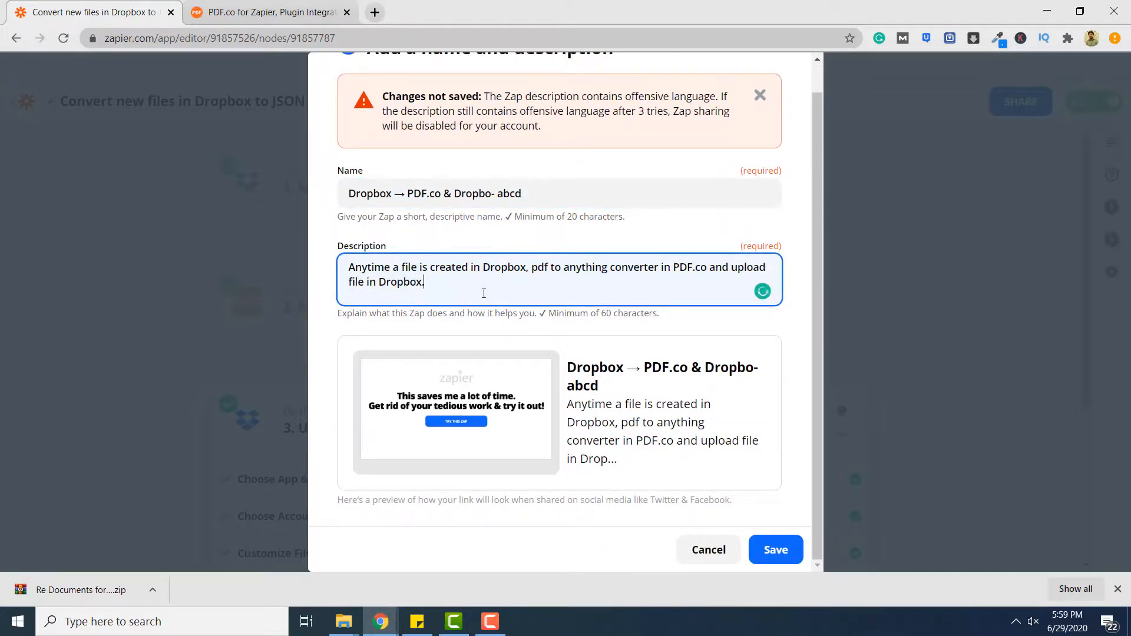
type(".abcd")
left_click(775, 549)
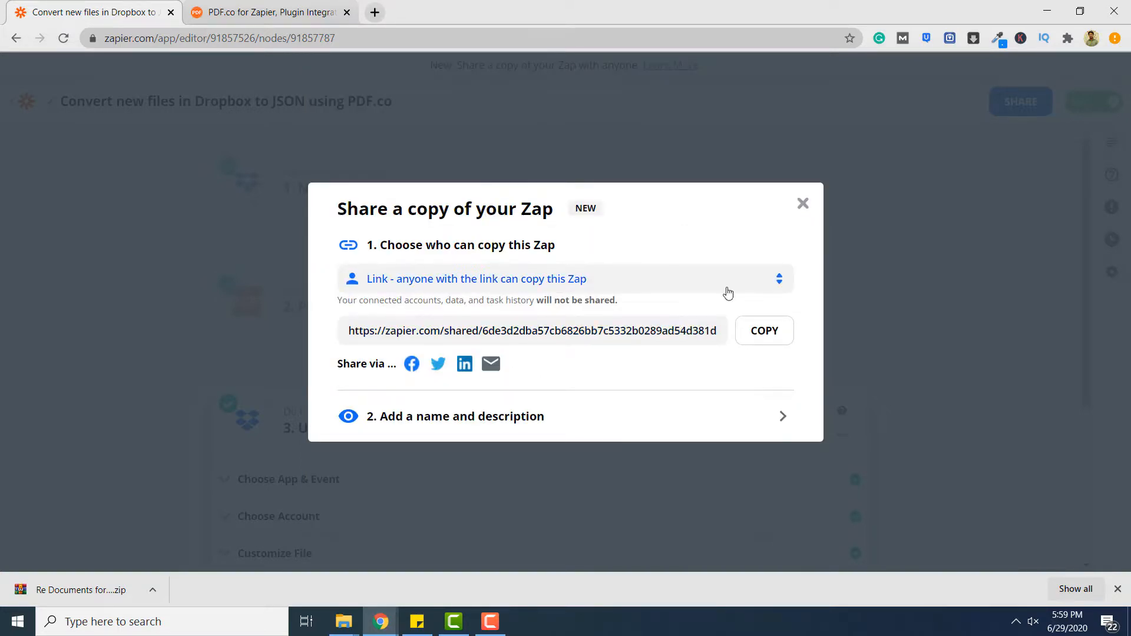
left_click(803, 205)
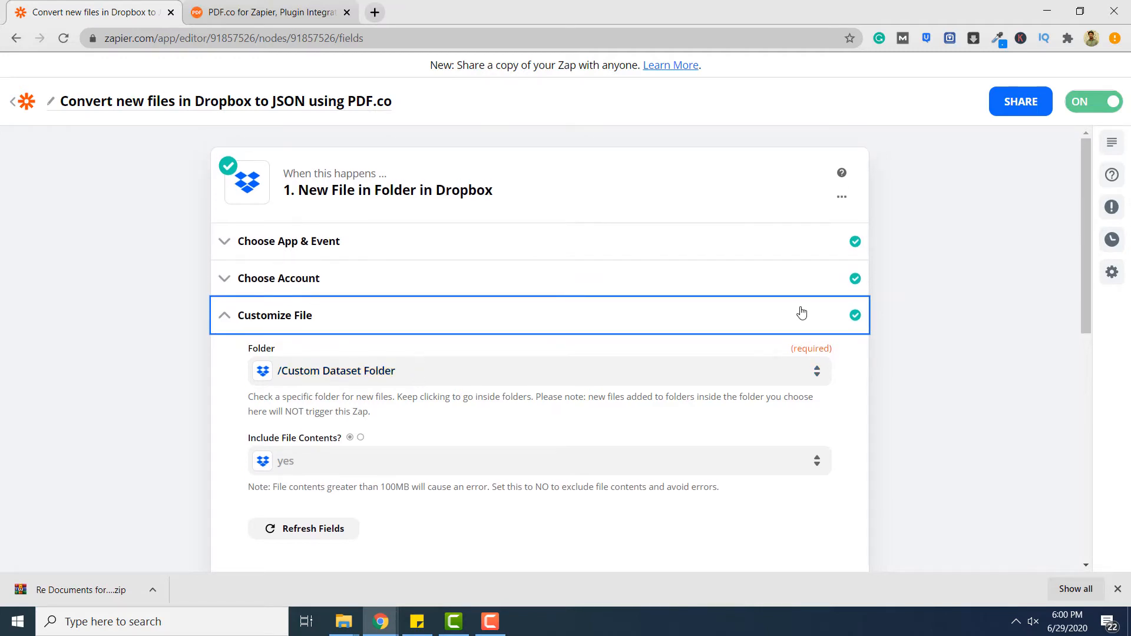
scroll(958, 375, "down", 6)
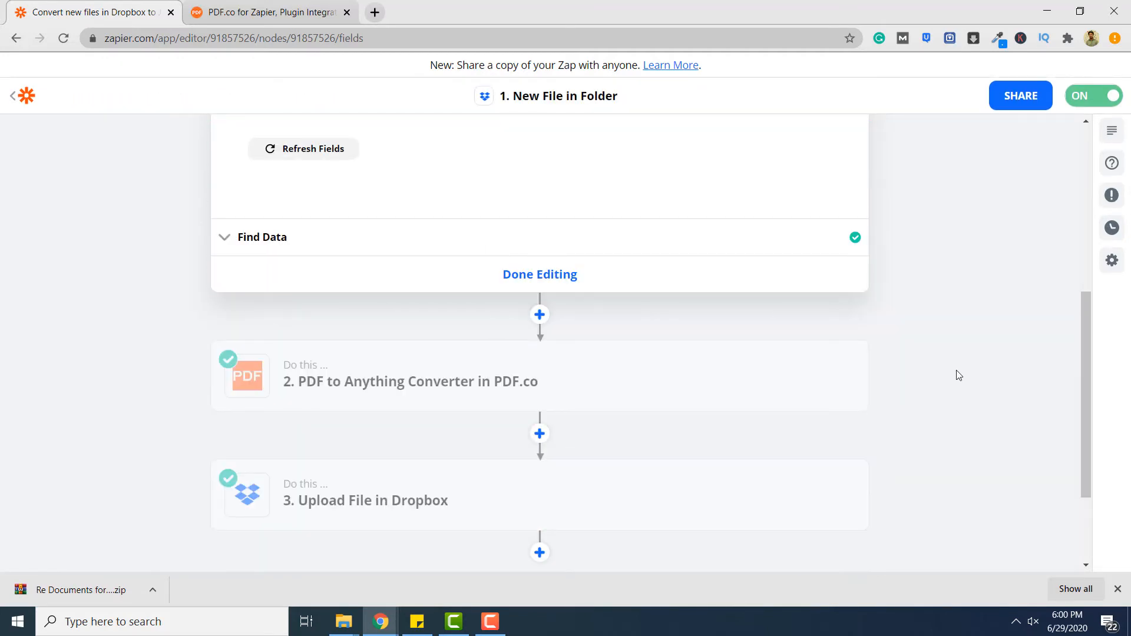